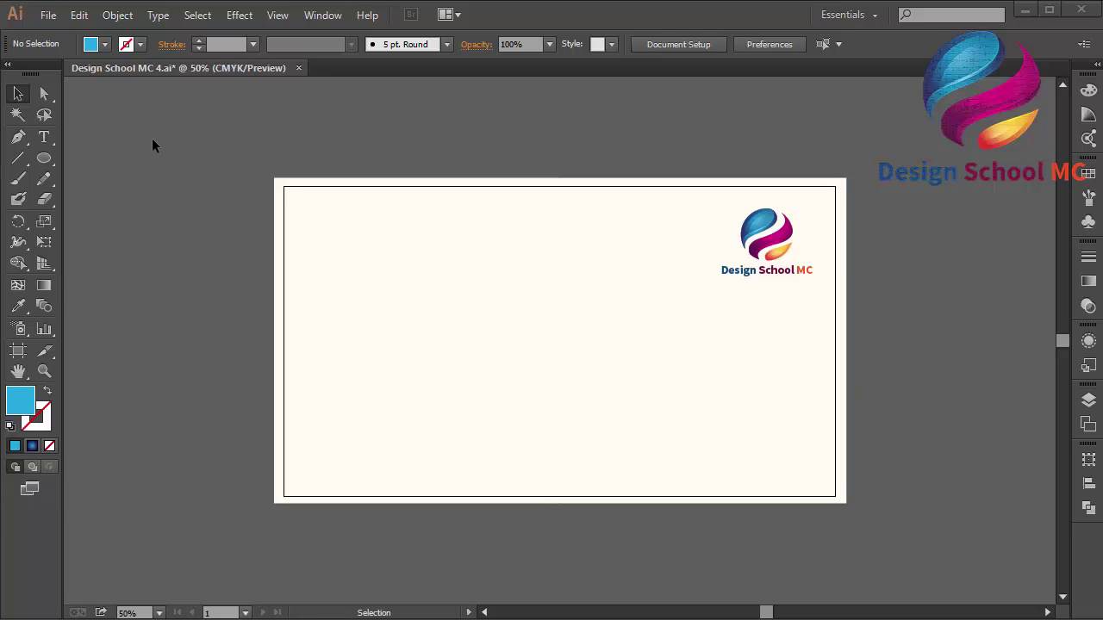
- Draw a large circle with the Ellipse tool in the left half of the artboard
{"action": "left_click", "coordinate": [44, 158]}
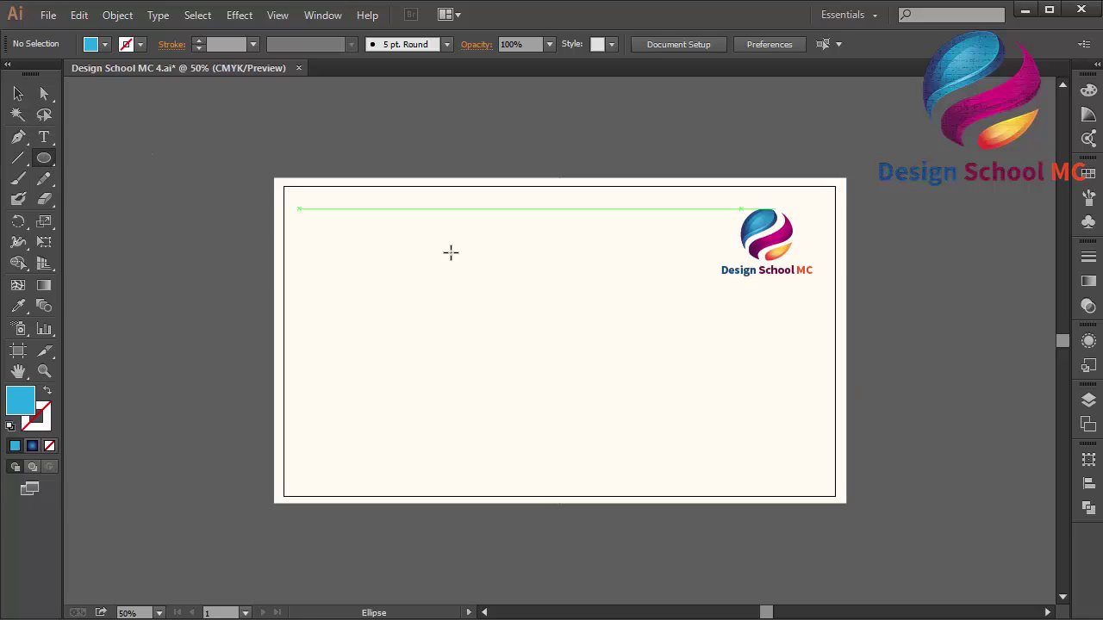
{"action": "left_click", "coordinate": [44, 157]}
{"action": "left_click", "coordinate": [85, 199]}
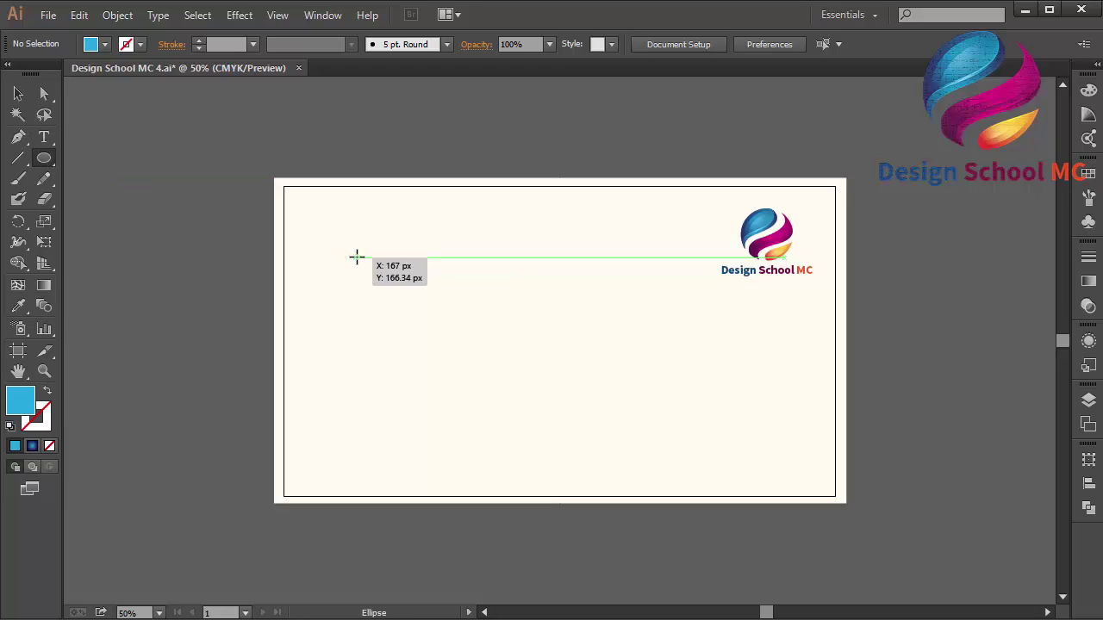
{"action": "left_click_drag", "start_coordinate": [374, 257], "coordinate": [599, 482]}
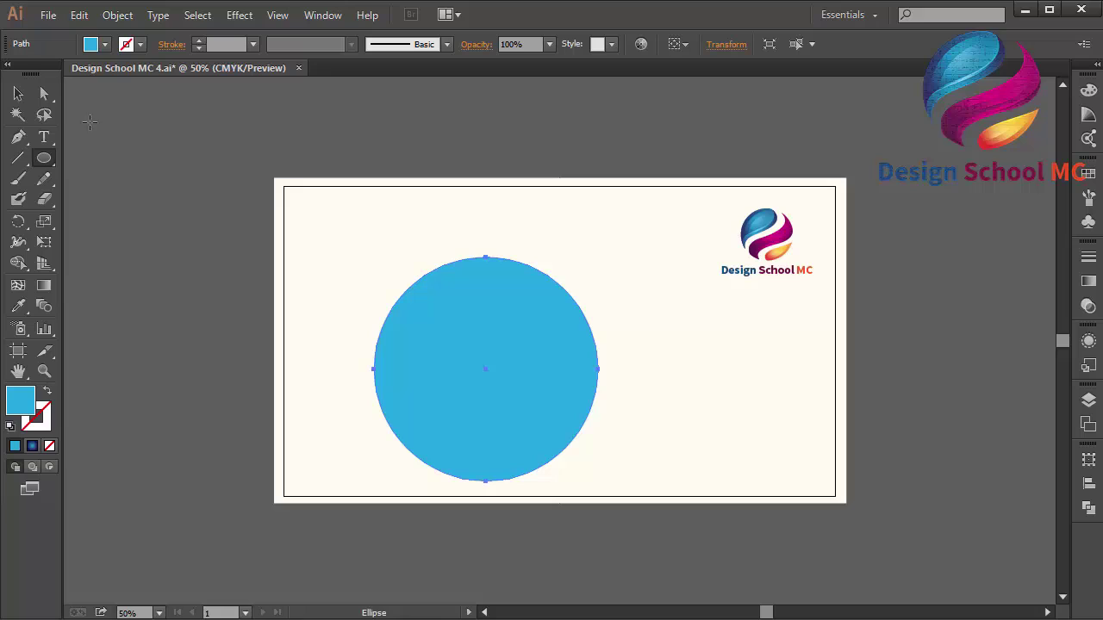
{"action": "left_click", "coordinate": [18, 93]}
{"action": "left_click", "coordinate": [95, 136]}
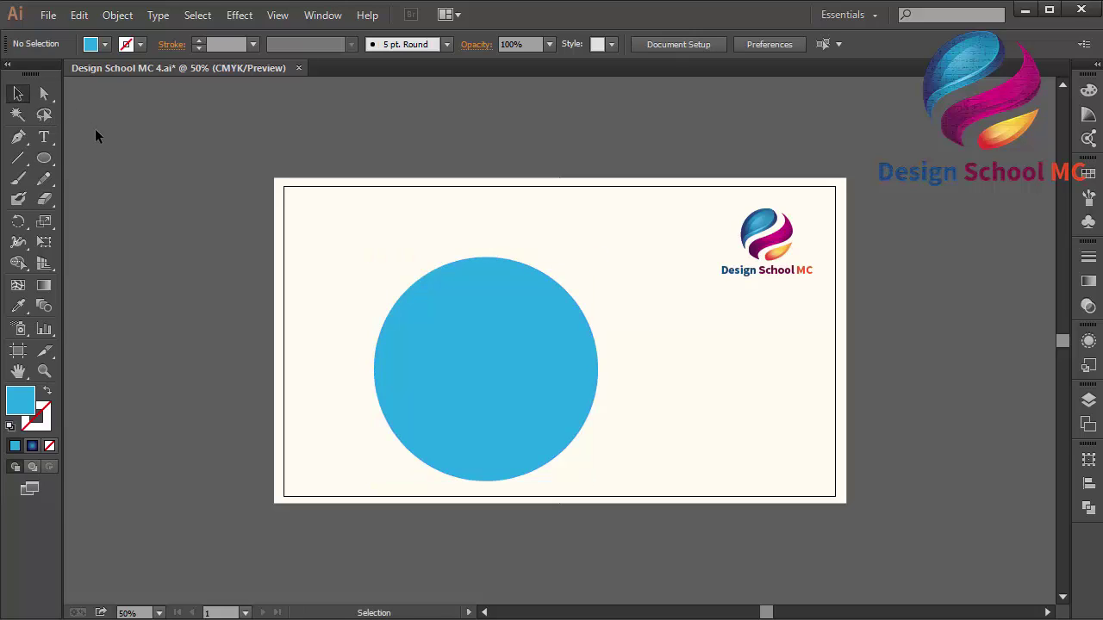
- Type a letter S, then shrink it and centre it over the circle
{"action": "left_click", "coordinate": [44, 136]}
{"action": "left_click", "coordinate": [197, 358]}
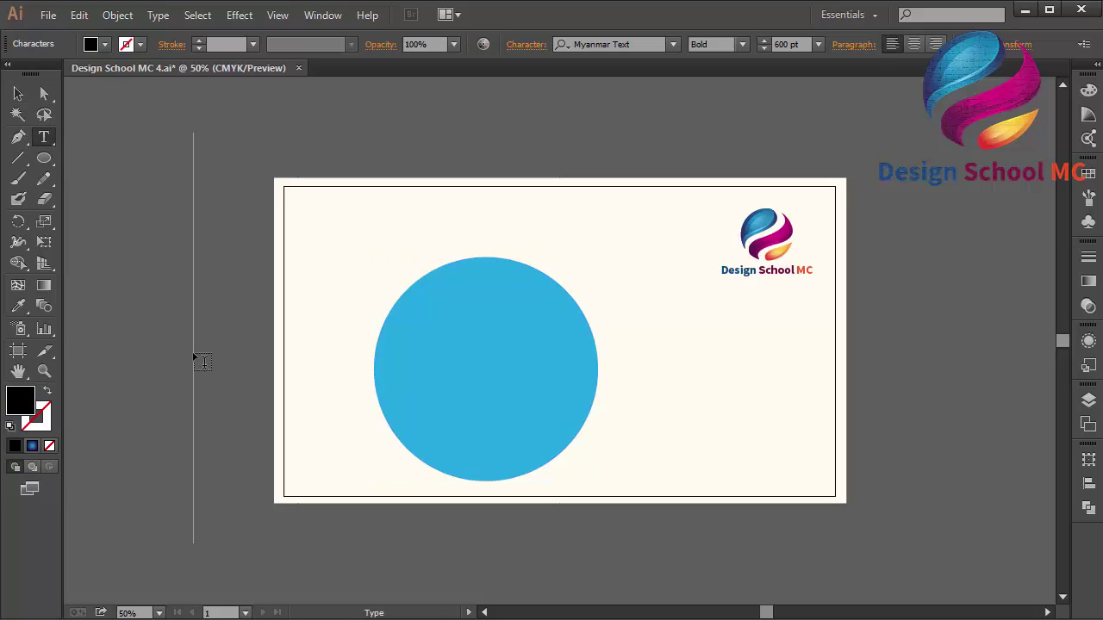
{"action": "type", "text": "S"}
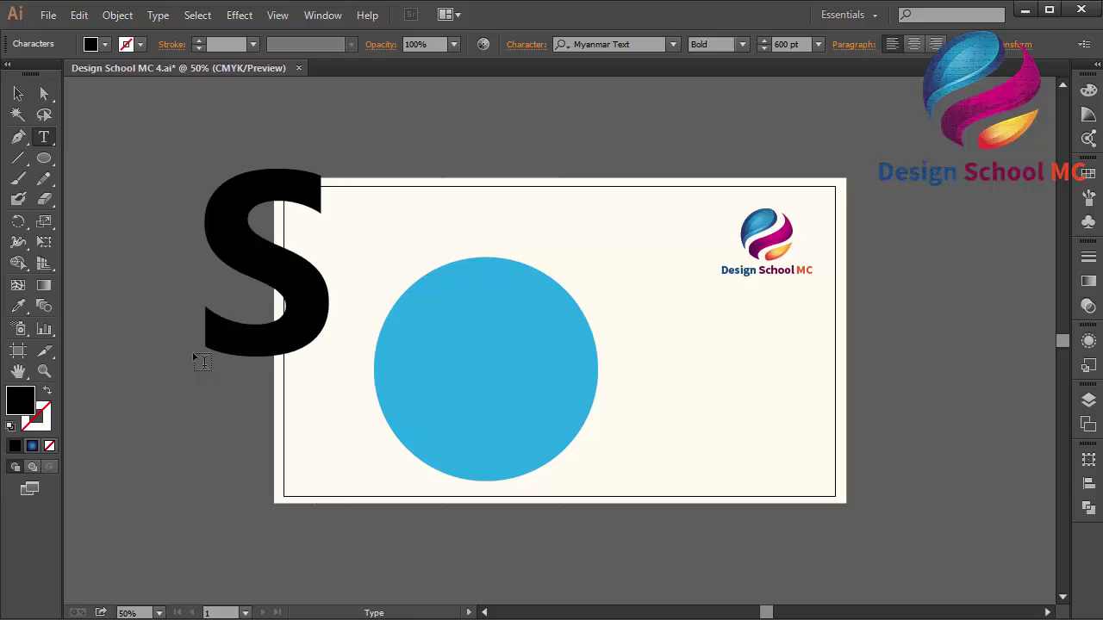
{"action": "left_click", "coordinate": [18, 93]}
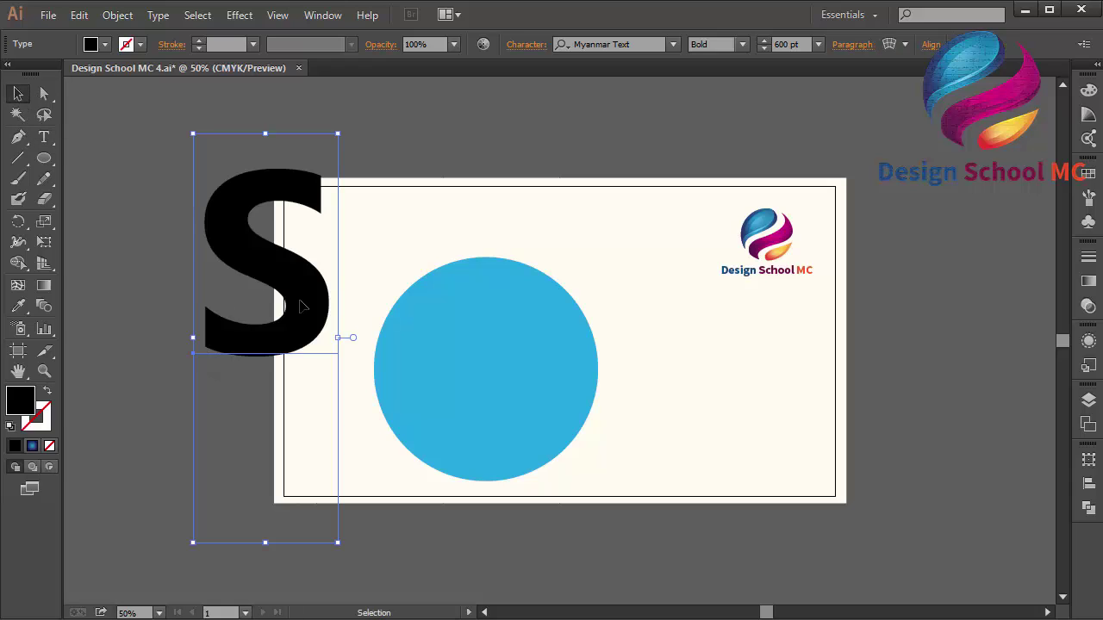
{"action": "left_click_drag", "start_coordinate": [294, 289], "coordinate": [512, 395]}
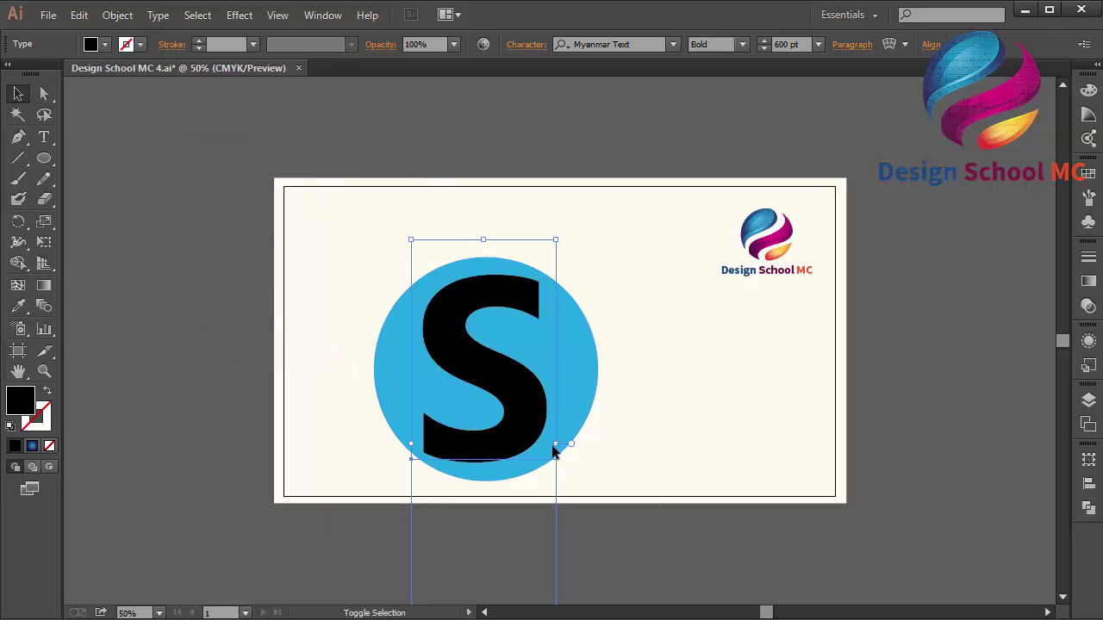
{"action": "left_click_drag", "start_coordinate": [558, 445], "coordinate": [525, 445]}
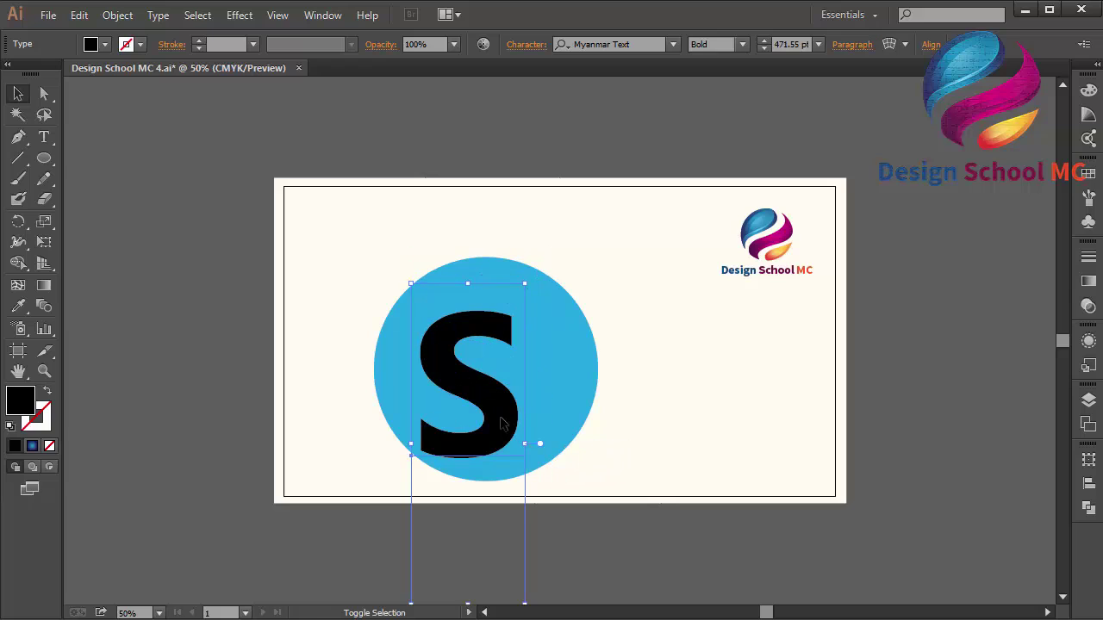
{"action": "left_click_drag", "start_coordinate": [502, 403], "coordinate": [514, 400]}
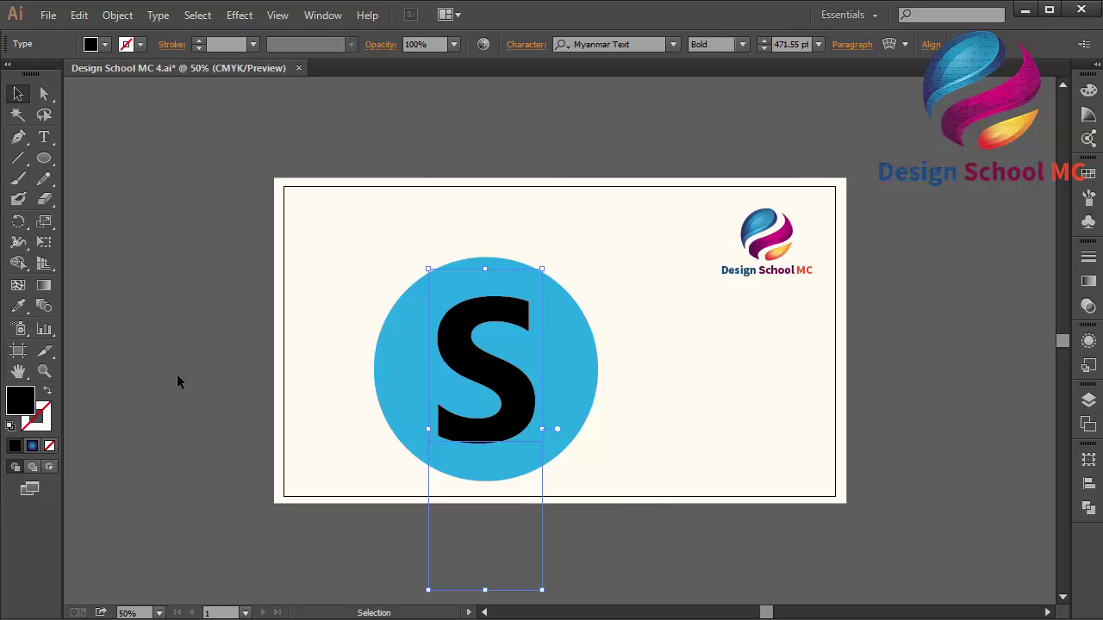
- Set the S's fill colour to white (FFFFFF)
{"action": "double_click", "coordinate": [26, 410]}
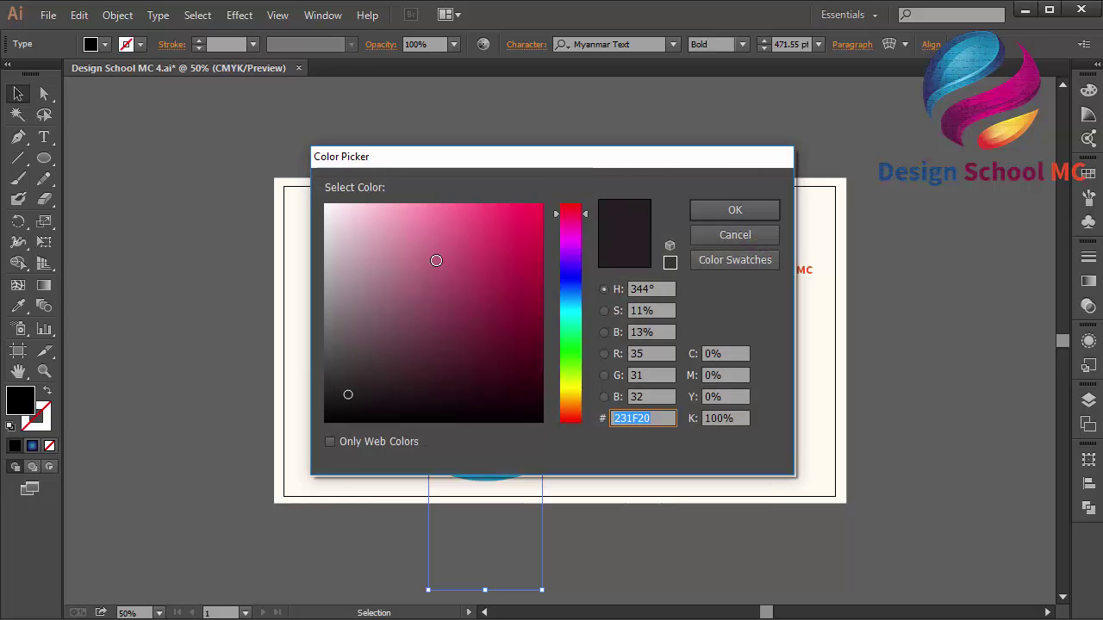
{"action": "left_click_drag", "start_coordinate": [436, 259], "coordinate": [326, 205]}
{"action": "left_click", "coordinate": [735, 209]}
{"action": "left_click", "coordinate": [633, 144]}
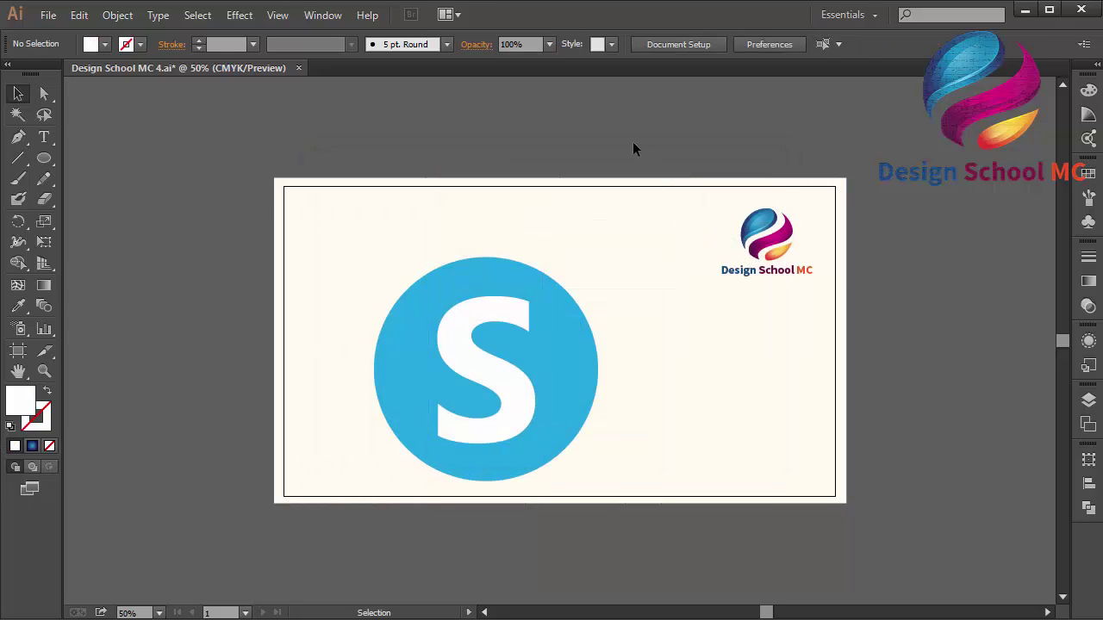
- Zoom in, widen the S slightly, and nudge it one step down and left
{"action": "key", "text": "ctrl+plus"}
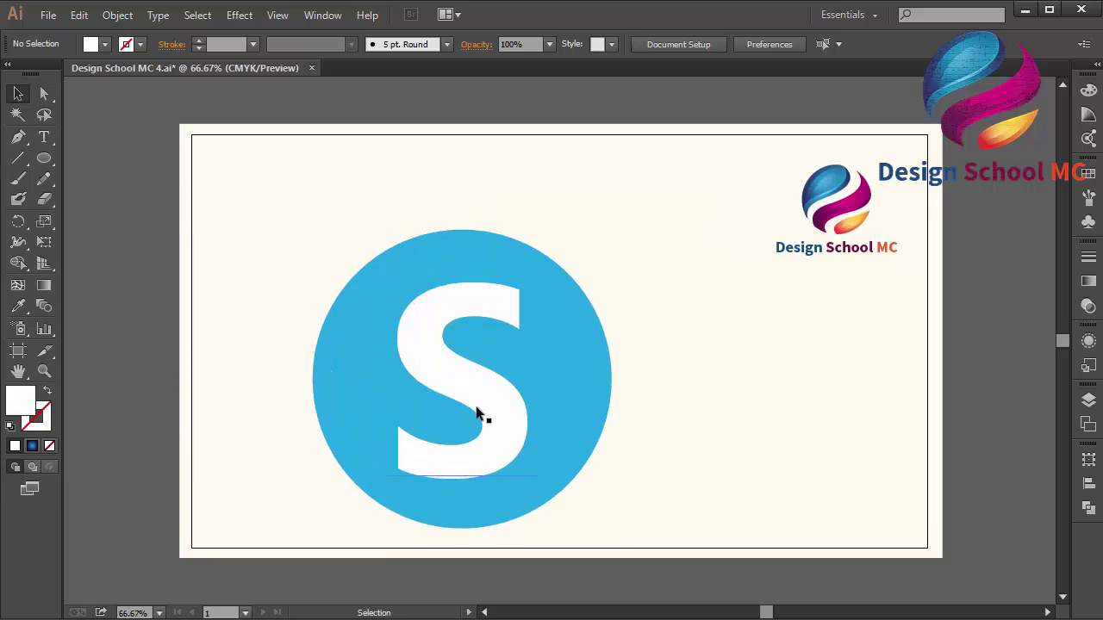
{"action": "left_click", "coordinate": [476, 403]}
{"action": "left_click_drag", "start_coordinate": [539, 461], "coordinate": [553, 460]}
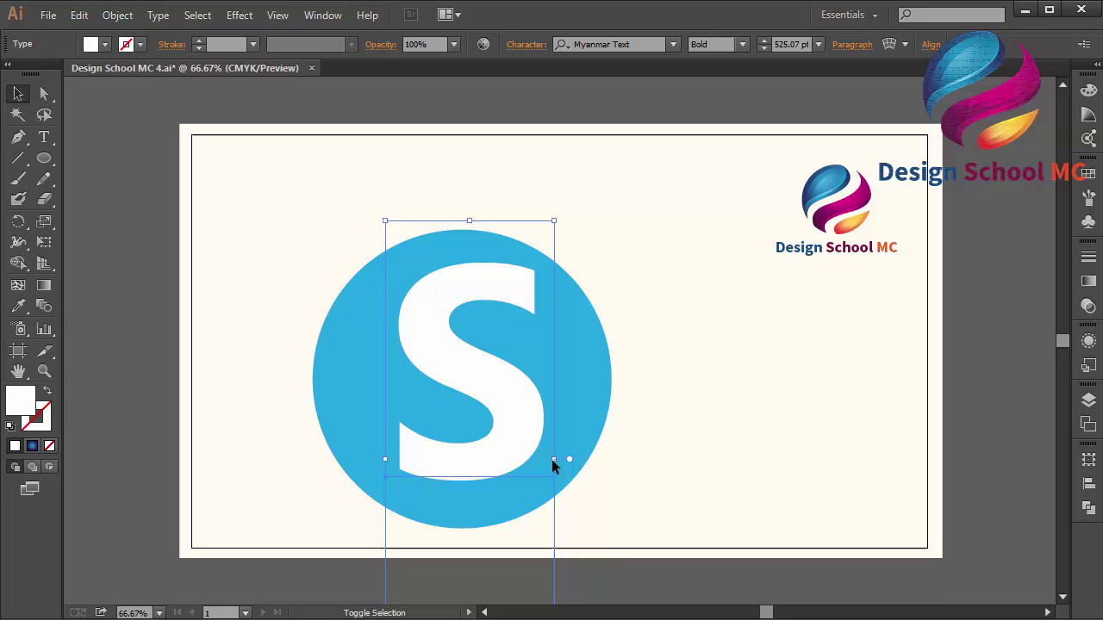
{"action": "key", "text": "Down"}
{"action": "key", "text": "Down"}
{"action": "key", "text": "Down"}
{"action": "key", "text": "Down"}
{"action": "key", "text": "Down"}
{"action": "key", "text": "Down"}
{"action": "key", "text": "Down"}
{"action": "key", "text": "Down"}
{"action": "key", "text": "Down"}
{"action": "key", "text": "Down"}
{"action": "key", "text": "Down"}
{"action": "key", "text": "Down"}
{"action": "key", "text": "Down"}
{"action": "key", "text": "Down"}
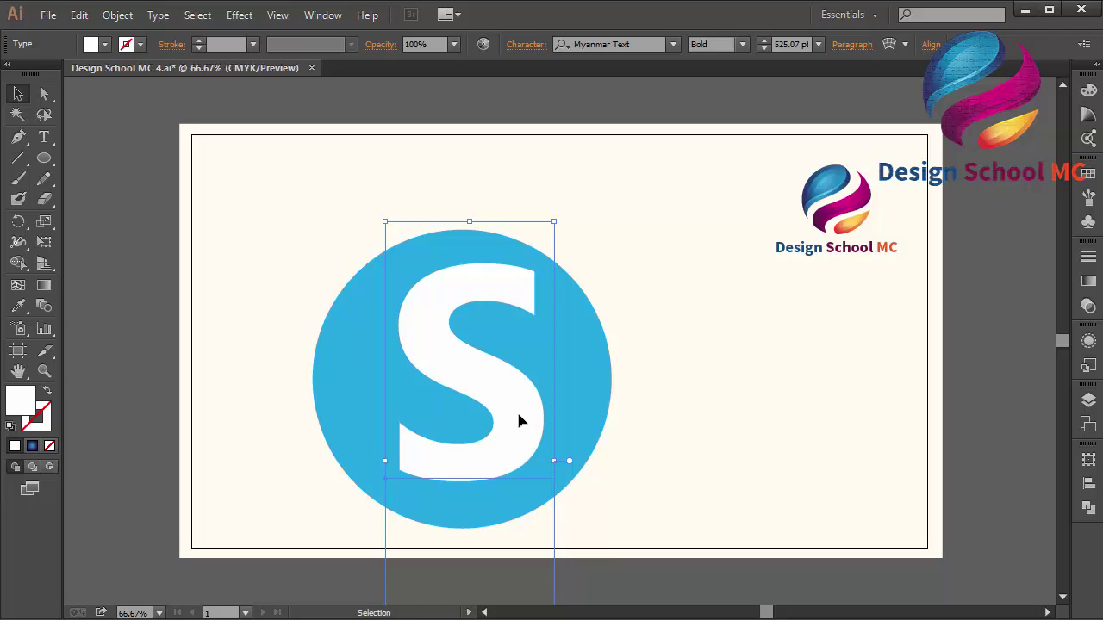
{"action": "key", "text": "Left"}
{"action": "key", "text": "Left"}
{"action": "key", "text": "Left"}
{"action": "key", "text": "Left"}
{"action": "key", "text": "Left"}
{"action": "key", "text": "Left"}
{"action": "key", "text": "Left"}
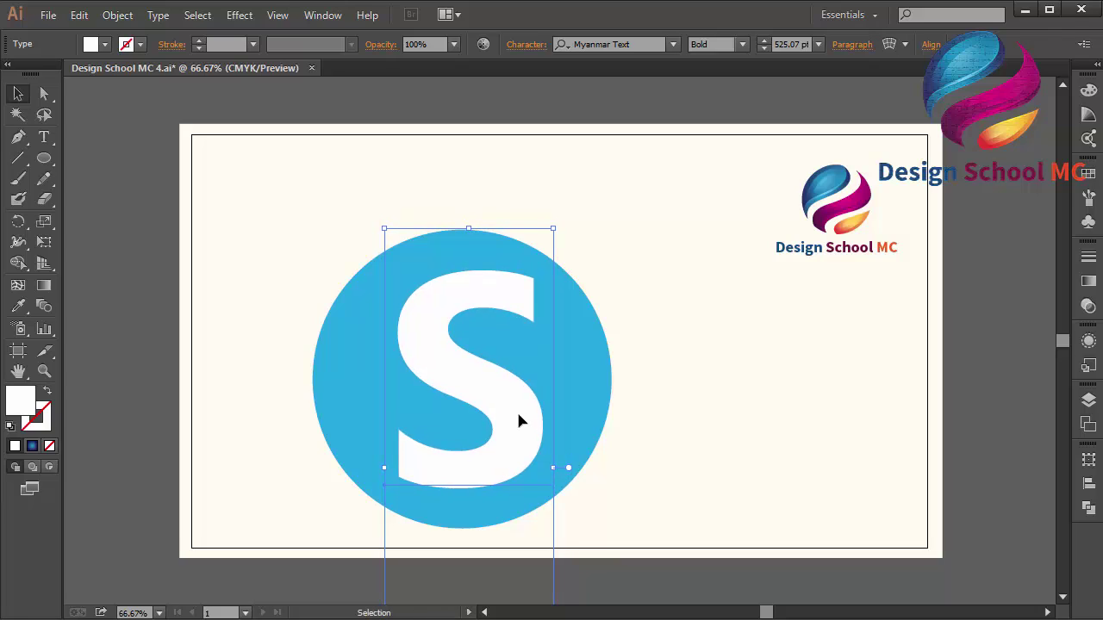
{"action": "left_click", "coordinate": [544, 118]}
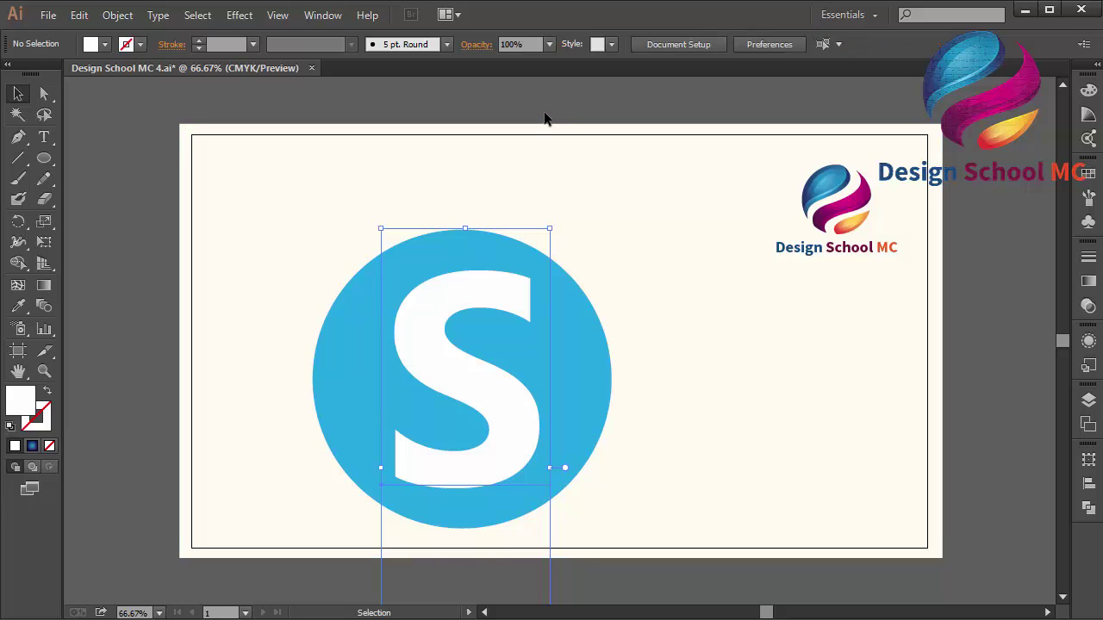
{"action": "right_click", "coordinate": [445, 379]}
{"action": "left_click", "coordinate": [421, 353]}
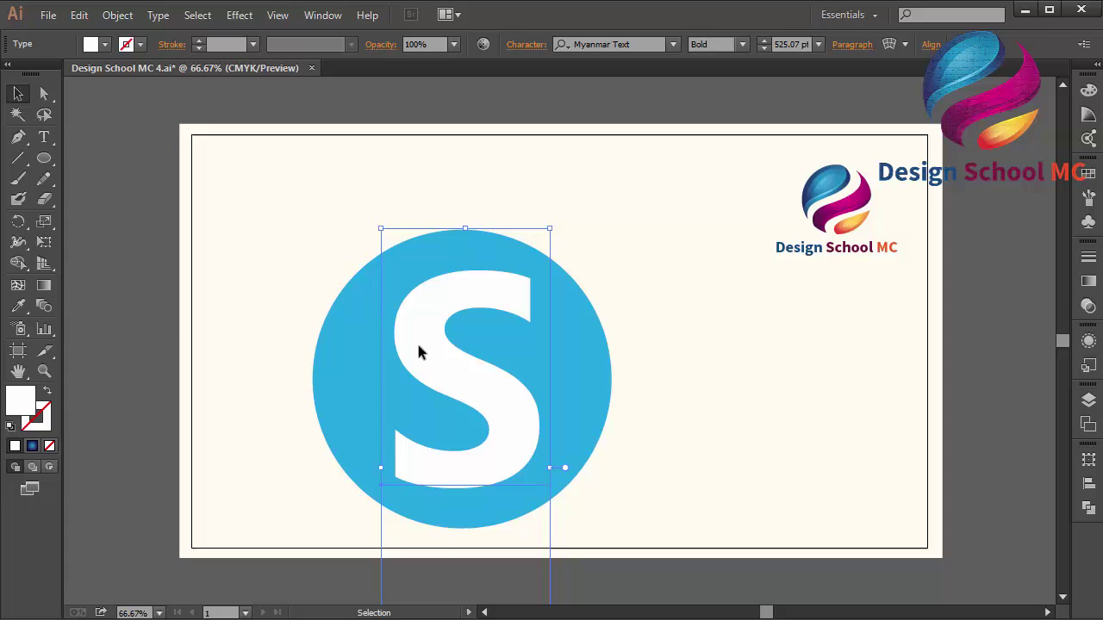
{"action": "left_click", "coordinate": [411, 100]}
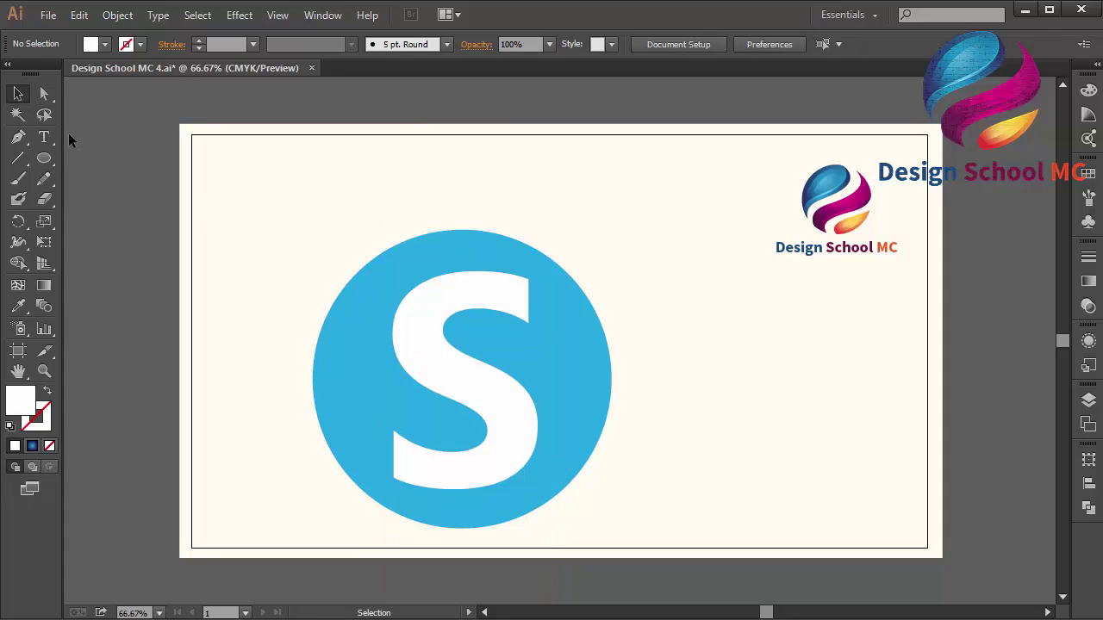
{"action": "left_click", "coordinate": [19, 139]}
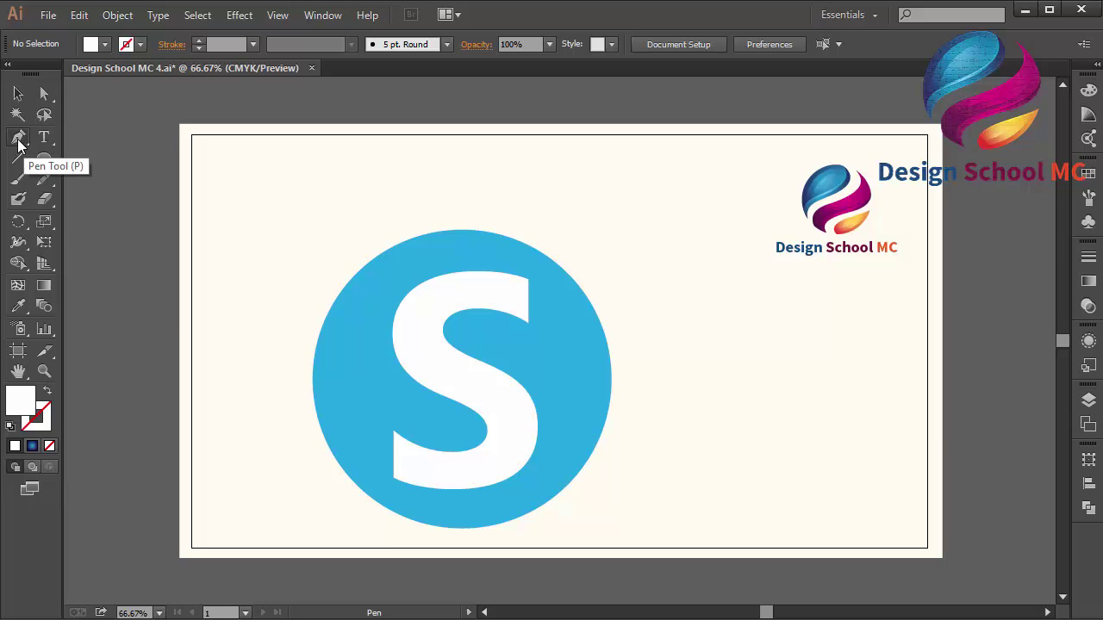
- Start the shadow path at the S's top notch and trace along its middle and bottom curves
{"action": "left_click", "coordinate": [528, 281]}
{"action": "left_click", "coordinate": [528, 324]}
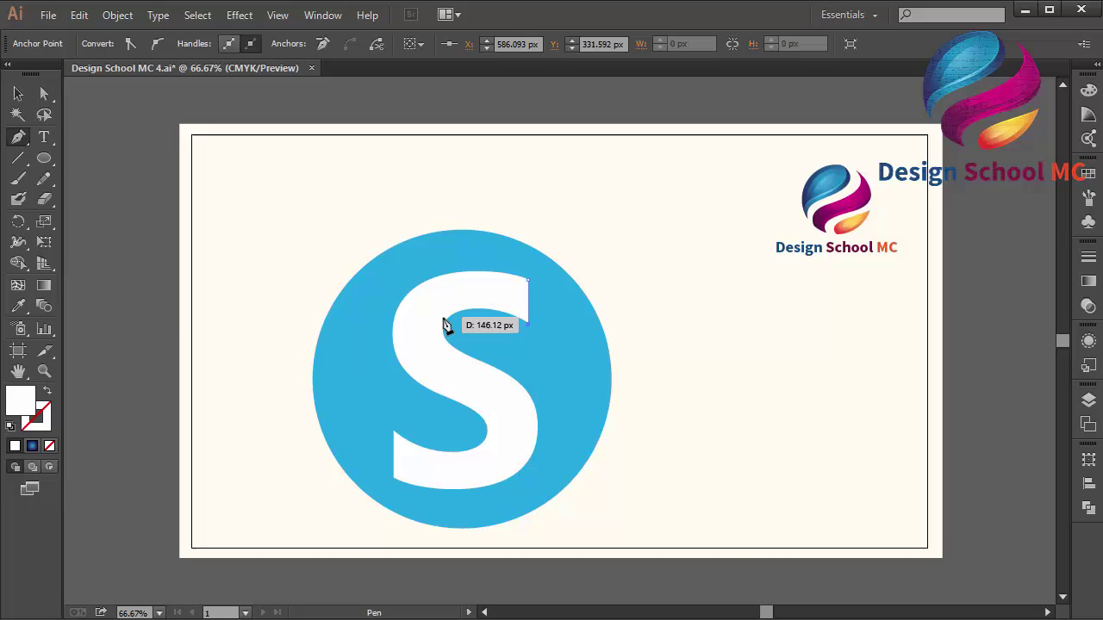
{"action": "left_click_drag", "start_coordinate": [445, 326], "coordinate": [532, 480]}
{"action": "left_click", "coordinate": [419, 357], "text": "ctrl"}
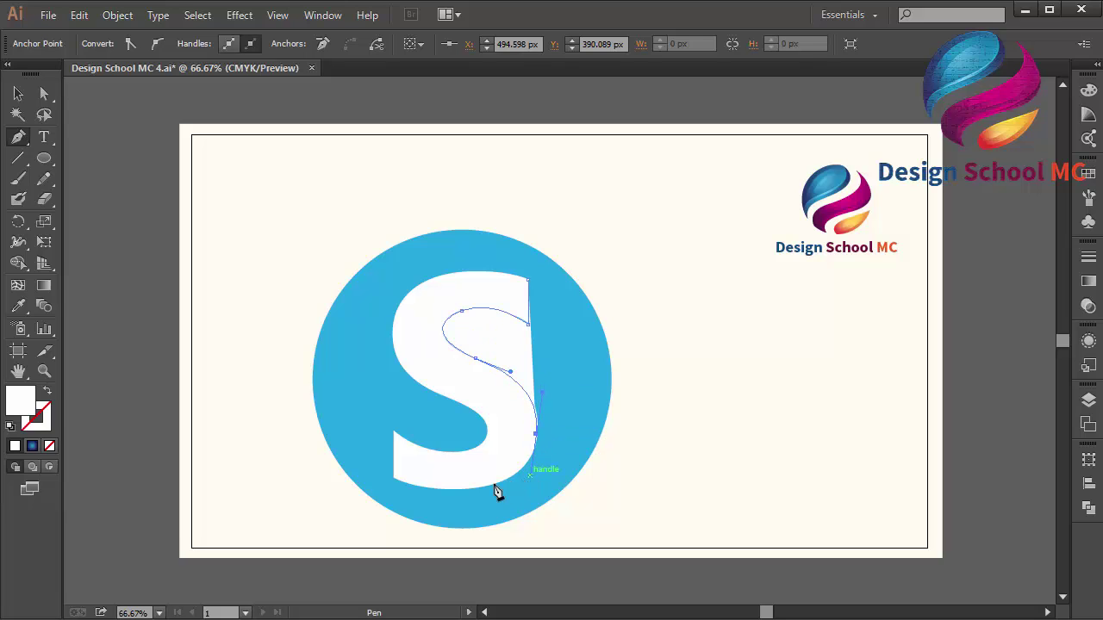
{"action": "left_click_drag", "start_coordinate": [393, 480], "coordinate": [305, 452]}
{"action": "left_click", "coordinate": [393, 479]}
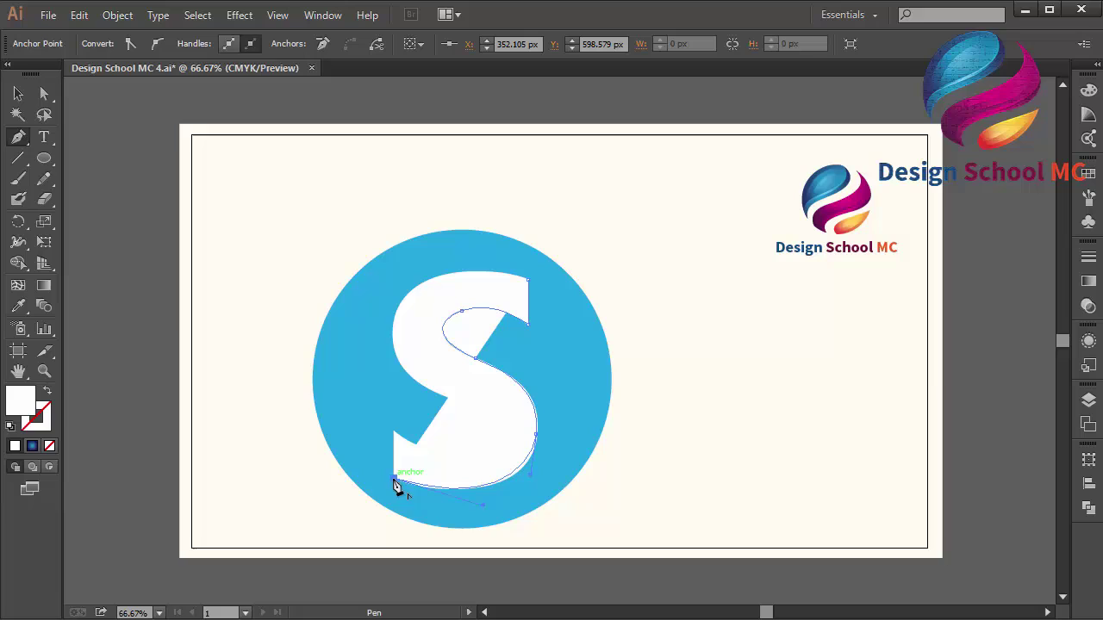
- Continue the path along the circle's lower-right rim and close it at the start point
{"action": "left_click", "coordinate": [429, 523]}
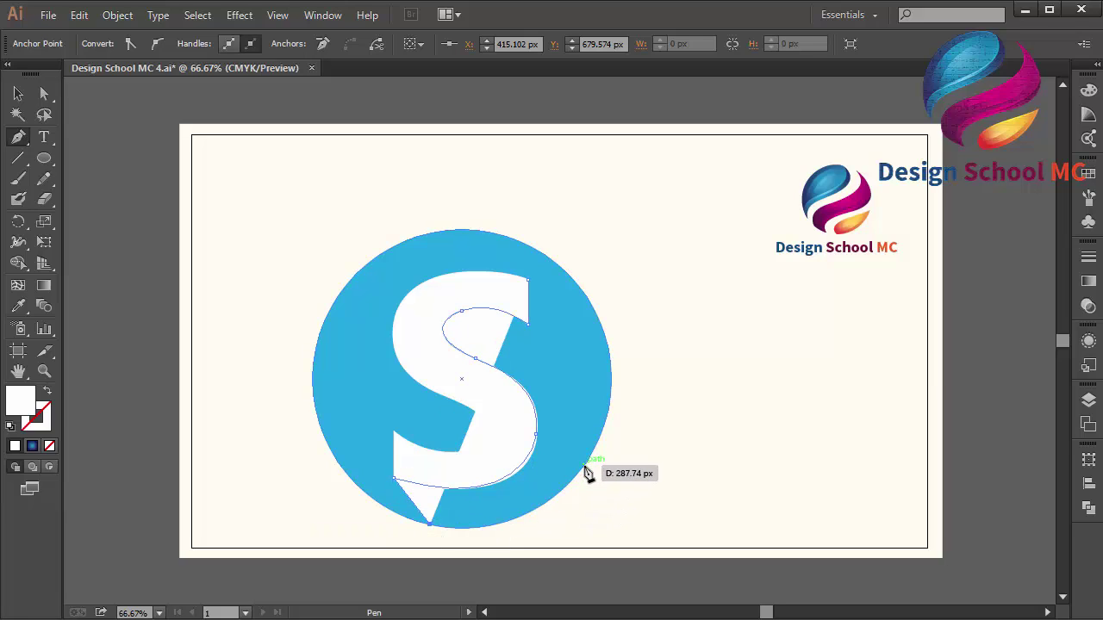
{"action": "left_click_drag", "start_coordinate": [585, 466], "coordinate": [654, 381]}
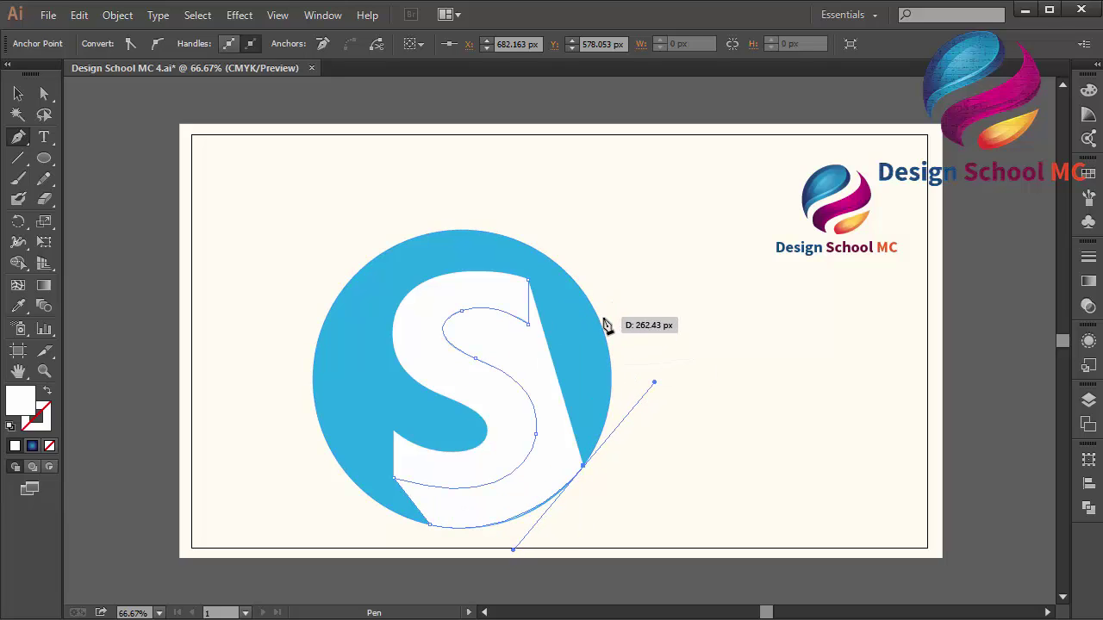
{"action": "left_click", "coordinate": [598, 317]}
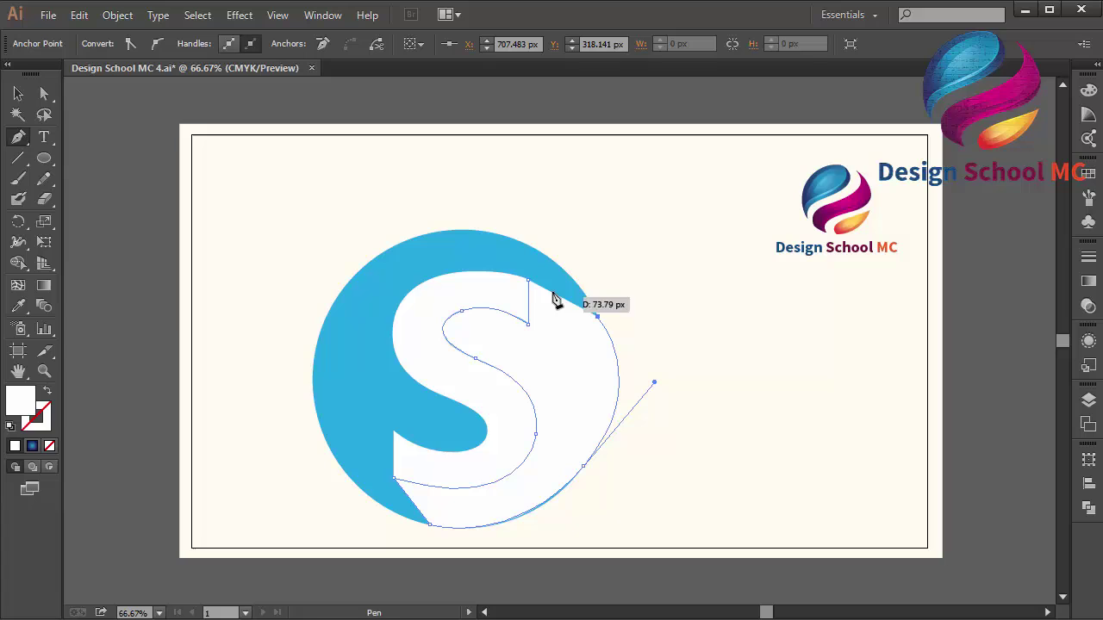
{"action": "left_click", "coordinate": [528, 281]}
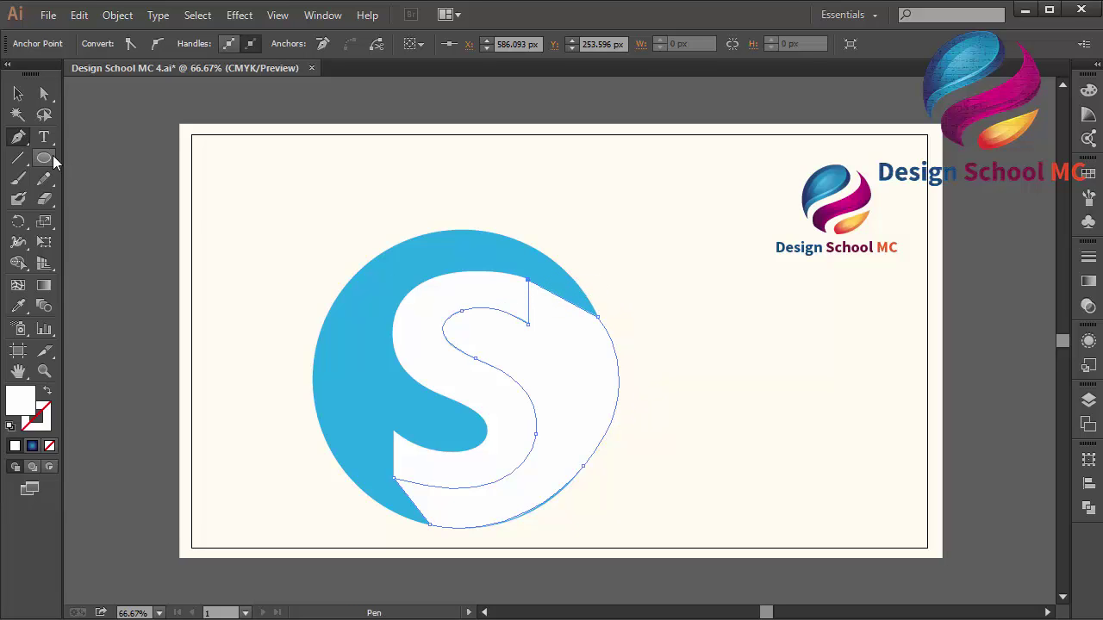
{"action": "left_click", "coordinate": [45, 92]}
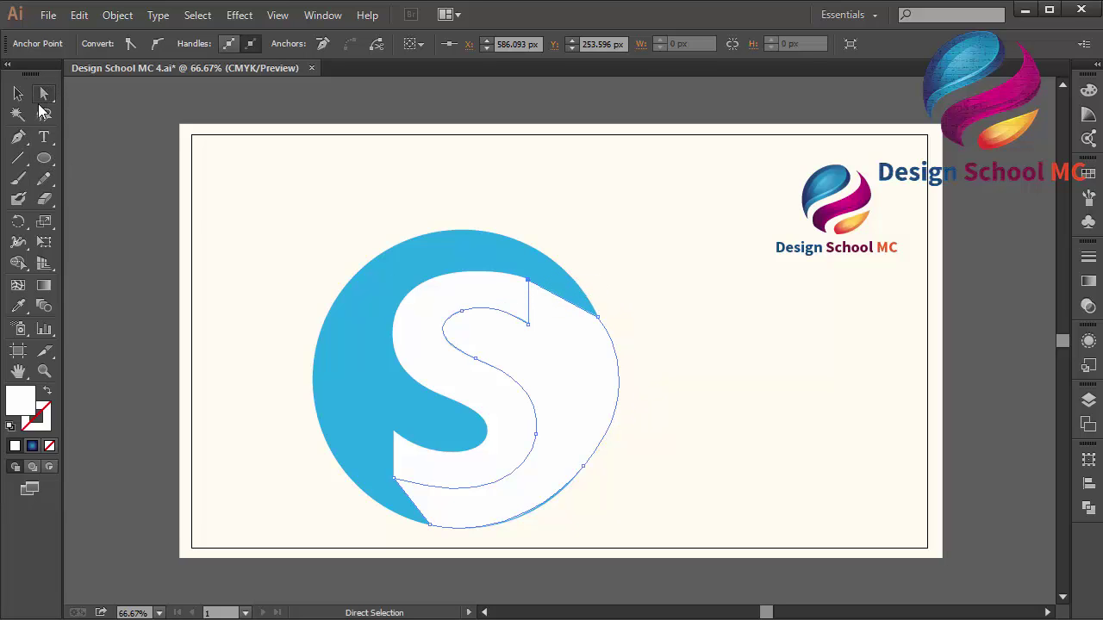
- Fill the shadow shape with dark blue 0D6099 at hue 206°
{"action": "double_click", "coordinate": [24, 404]}
{"action": "mouse_move", "coordinate": [473, 311]}
{"action": "left_mouse_down"}
{"action": "mouse_move", "coordinate": [503, 303]}
{"action": "mouse_move", "coordinate": [428, 281]}
{"action": "mouse_move", "coordinate": [469, 349]}
{"action": "mouse_move", "coordinate": [463, 273]}
{"action": "mouse_move", "coordinate": [440, 276]}
{"action": "left_mouse_up"}
{"action": "left_click", "coordinate": [567, 291]}
{"action": "left_click", "coordinate": [578, 303]}
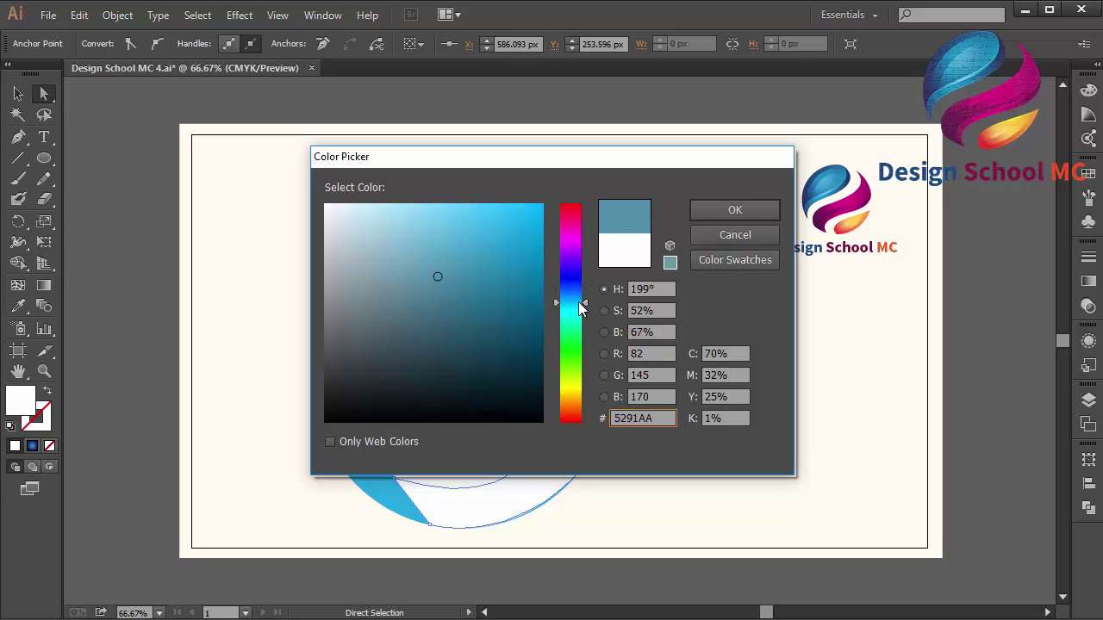
{"action": "left_click", "coordinate": [577, 298]}
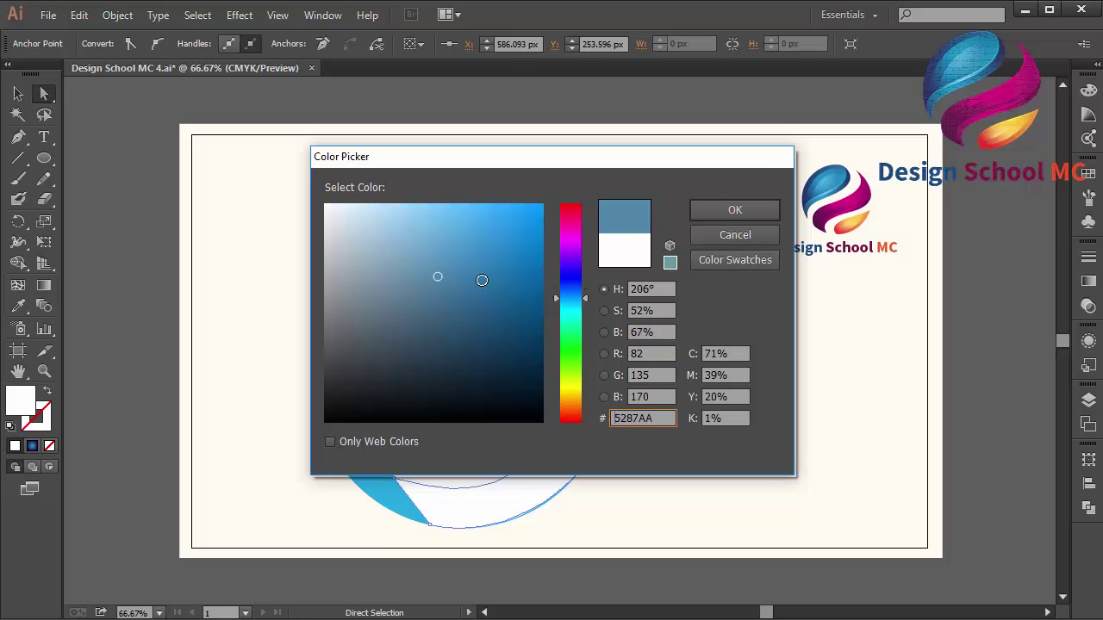
{"action": "mouse_move", "coordinate": [482, 280]}
{"action": "left_mouse_down"}
{"action": "mouse_move", "coordinate": [505, 241]}
{"action": "mouse_move", "coordinate": [528, 289]}
{"action": "left_mouse_up"}
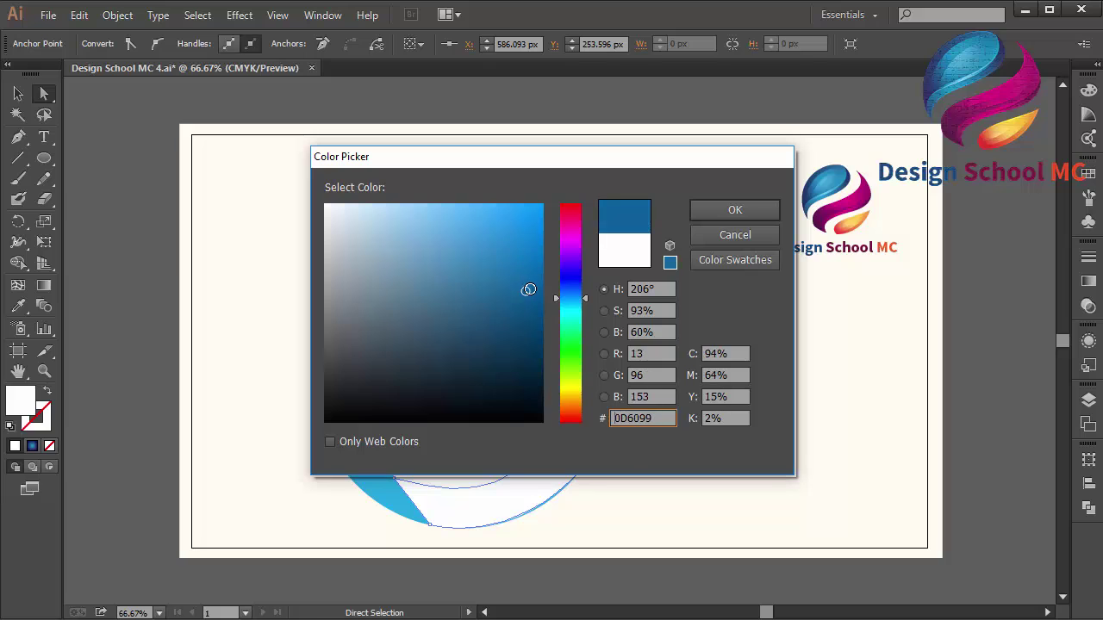
{"action": "left_click", "coordinate": [721, 212]}
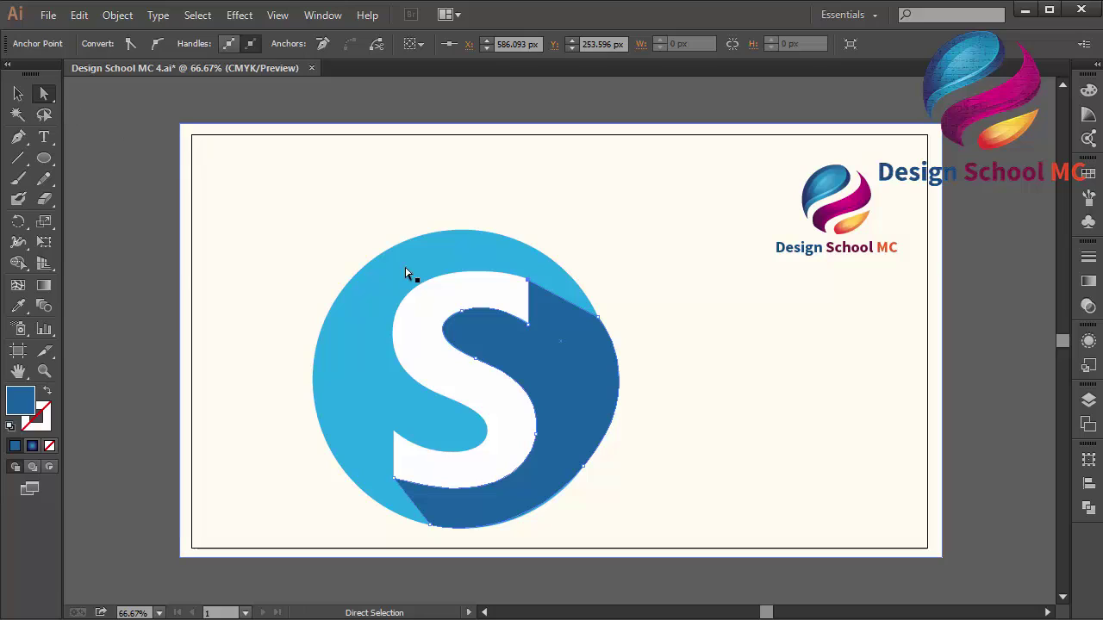
- Move the shadow's right-edge and bottom anchors and handles onto the circle's rim
{"action": "left_click", "coordinate": [599, 321]}
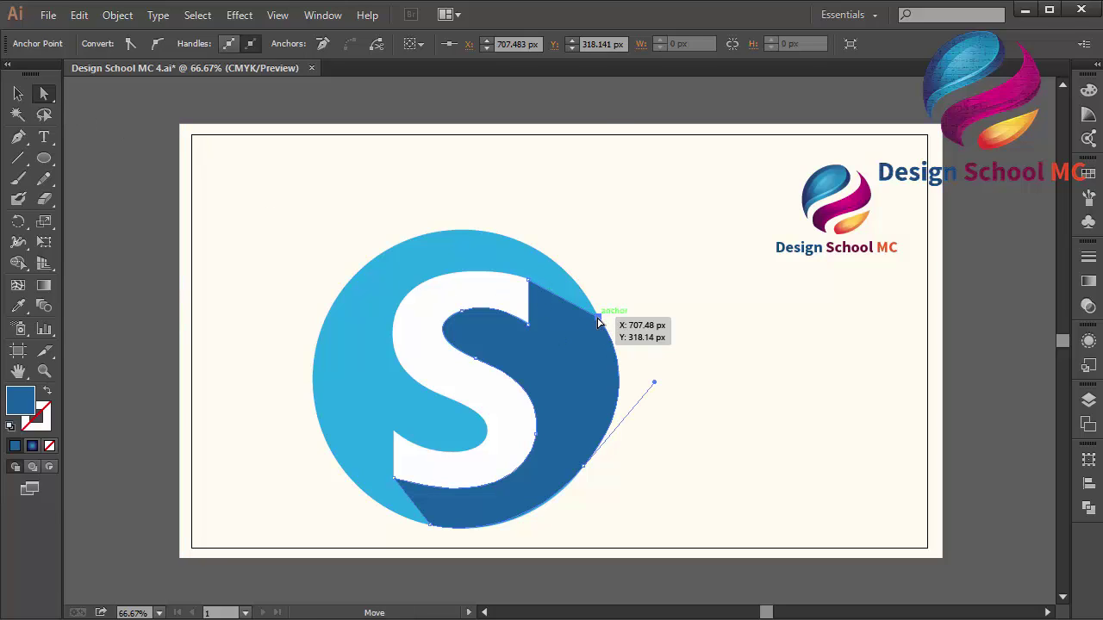
{"action": "left_click_drag", "start_coordinate": [599, 321], "coordinate": [609, 345]}
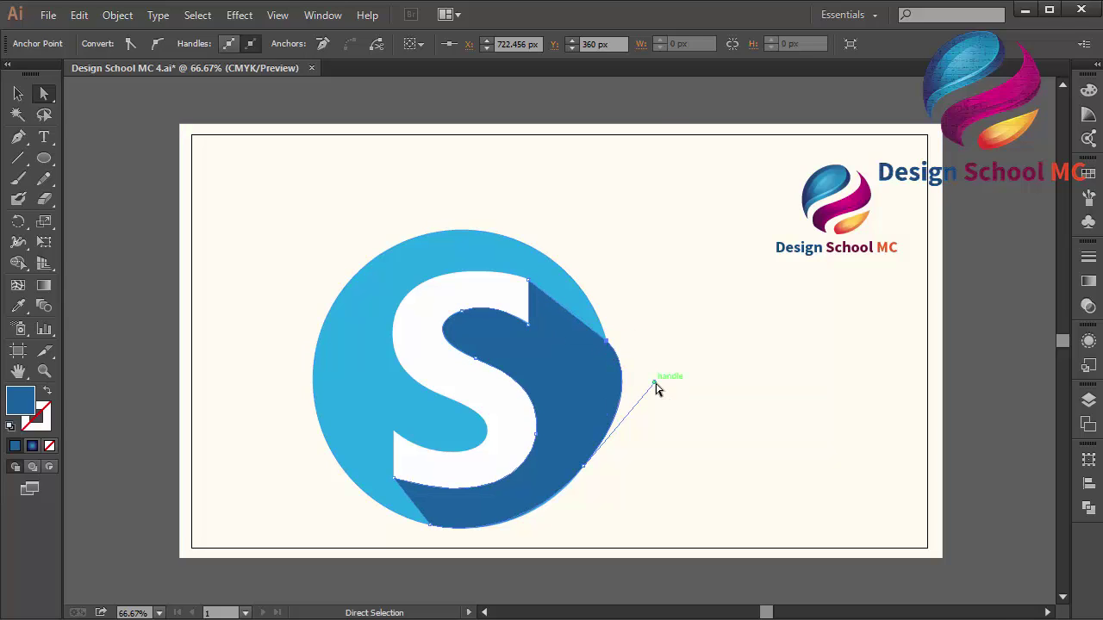
{"action": "left_click_drag", "start_coordinate": [655, 385], "coordinate": [626, 420]}
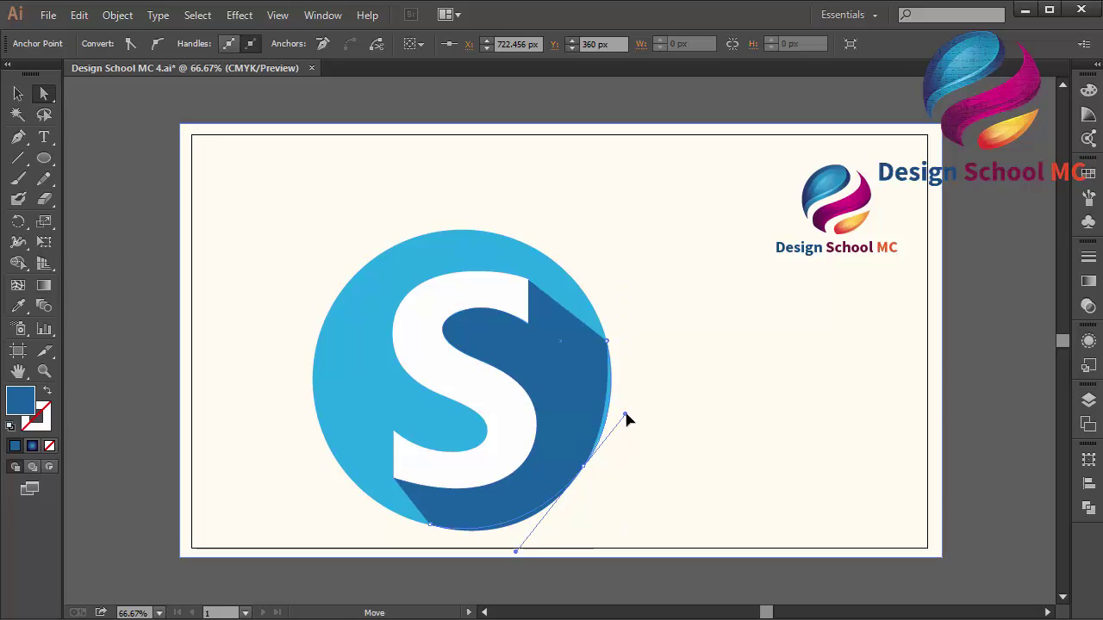
{"action": "left_click", "coordinate": [625, 408]}
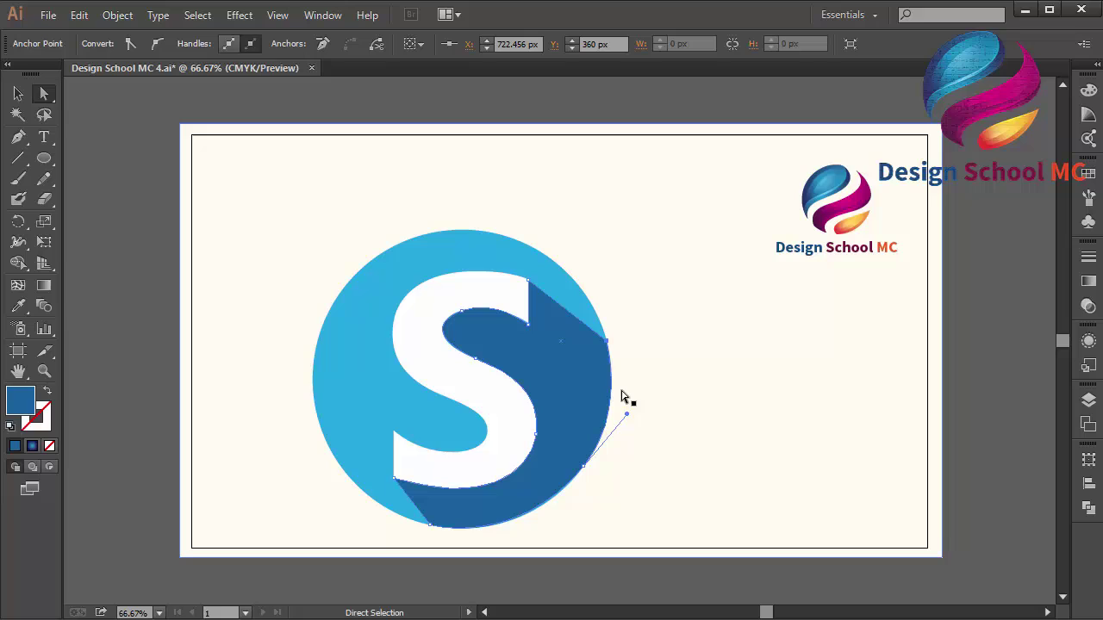
{"action": "left_click", "coordinate": [148, 409]}
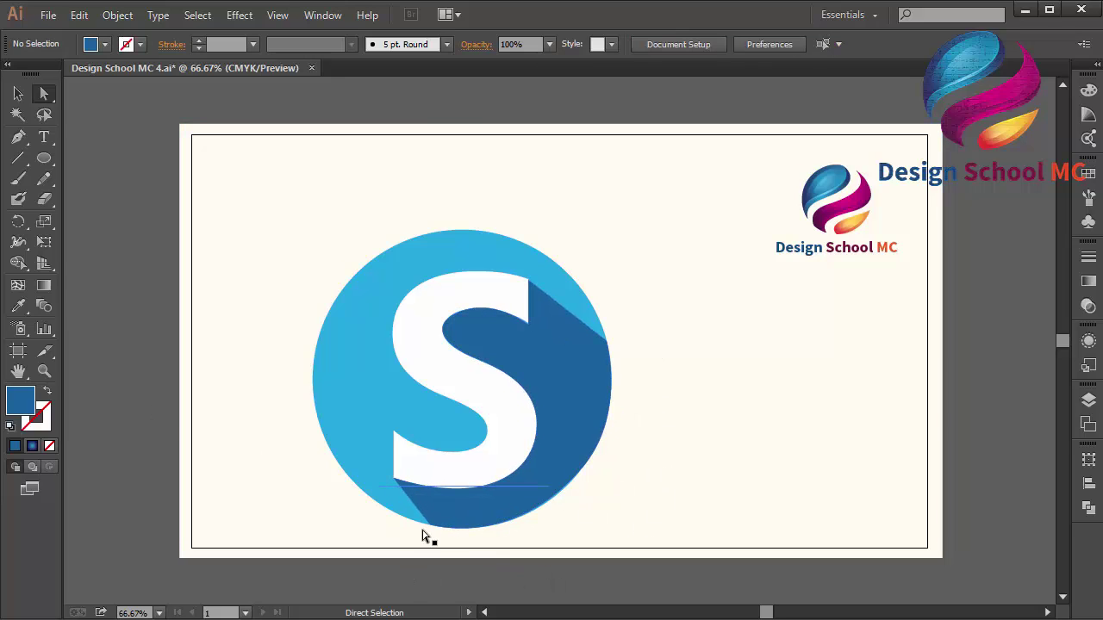
{"action": "left_click_drag", "start_coordinate": [430, 528], "coordinate": [455, 525]}
{"action": "left_click_drag", "start_coordinate": [528, 532], "coordinate": [526, 536]}
{"action": "left_click", "coordinate": [977, 395]}
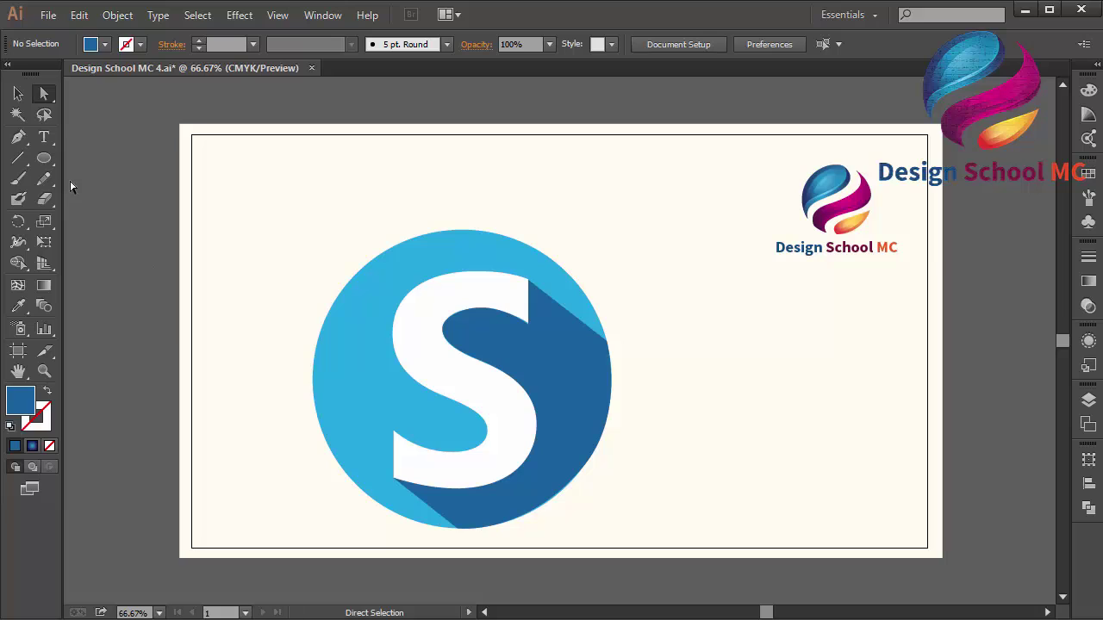
- Select the circle, S and shadow without the background and group them
{"action": "left_click", "coordinate": [18, 94]}
{"action": "left_click_drag", "start_coordinate": [123, 183], "coordinate": [635, 560]}
{"action": "left_click", "coordinate": [701, 476], "text": "shift"}
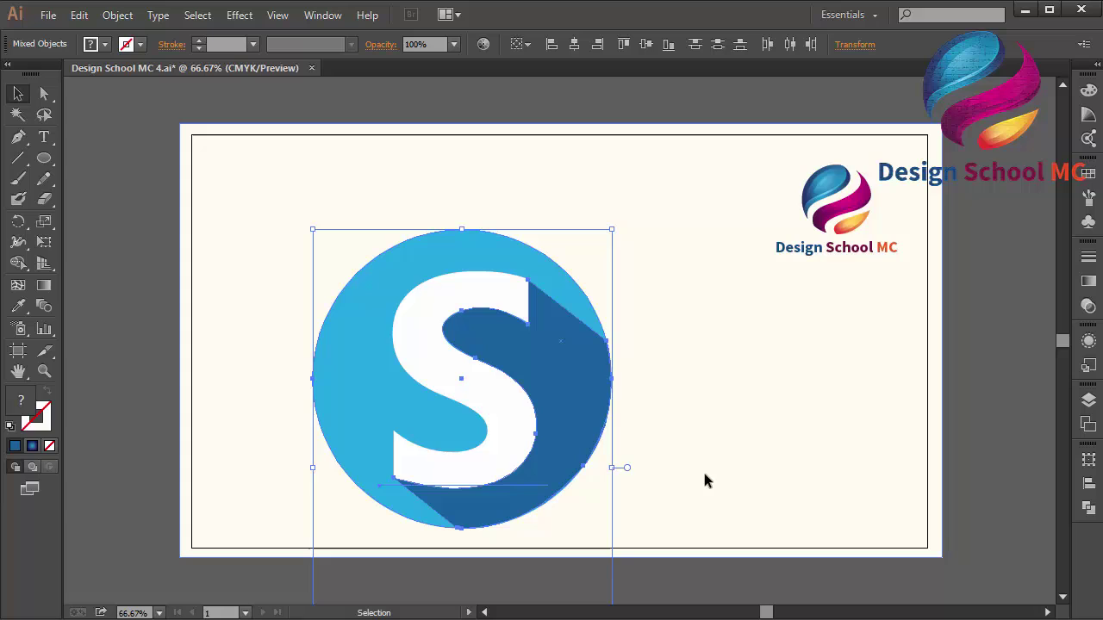
{"action": "right_click", "coordinate": [606, 402]}
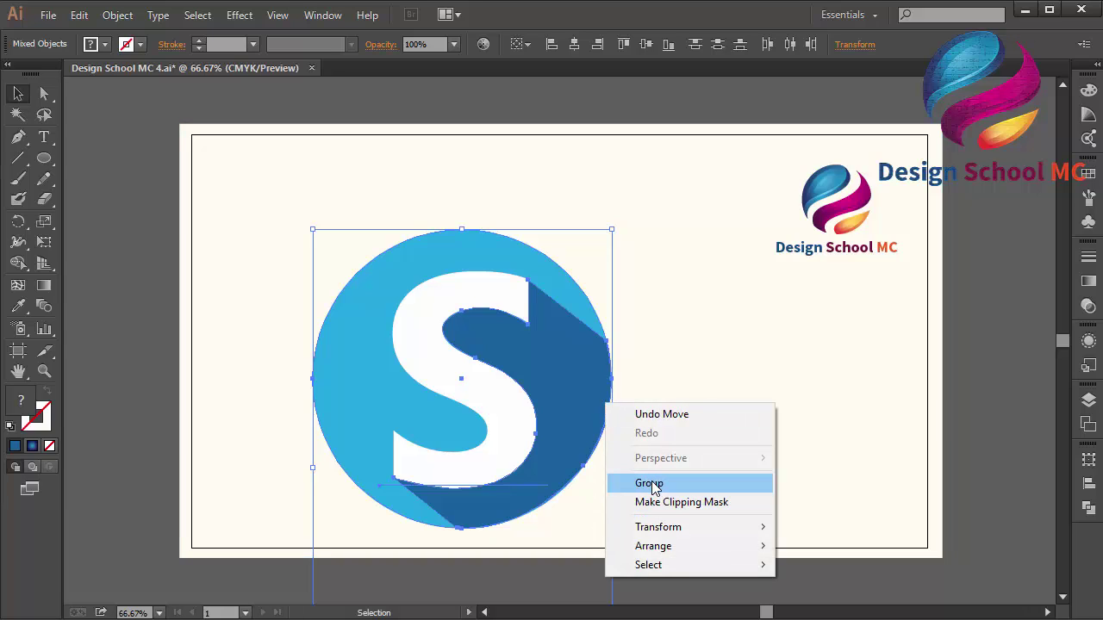
{"action": "left_click", "coordinate": [652, 484]}
- Move and slightly widen the logo group, then nudge it down and right toward centre
{"action": "left_click_drag", "start_coordinate": [501, 385], "coordinate": [548, 362]}
{"action": "key", "text": "ctrl+shift+a"}
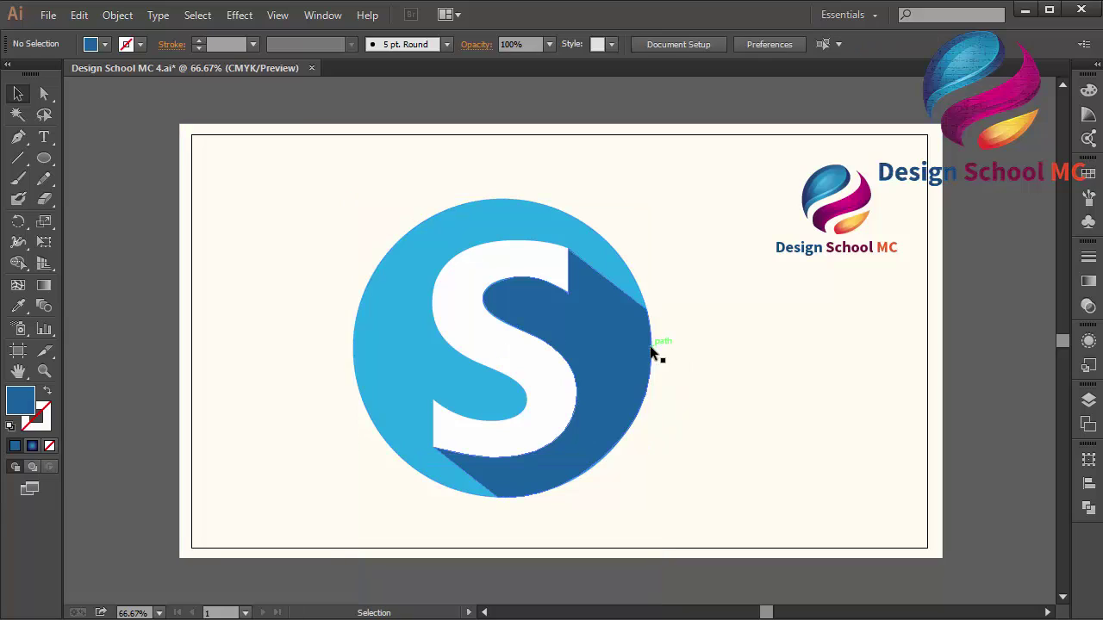
{"action": "left_click", "coordinate": [598, 365]}
{"action": "left_click_drag", "start_coordinate": [660, 436], "coordinate": [706, 438]}
{"action": "key", "text": "a"}
{"action": "key", "text": "ctrl+minus"}
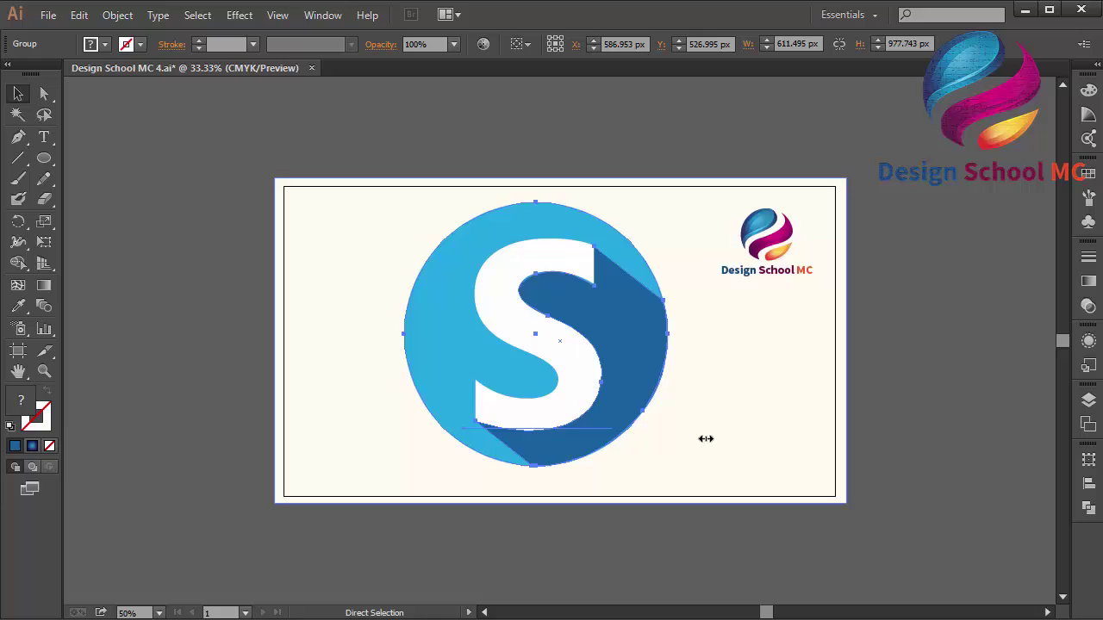
{"action": "key", "text": "ctrl+minus"}
{"action": "key", "text": "v"}
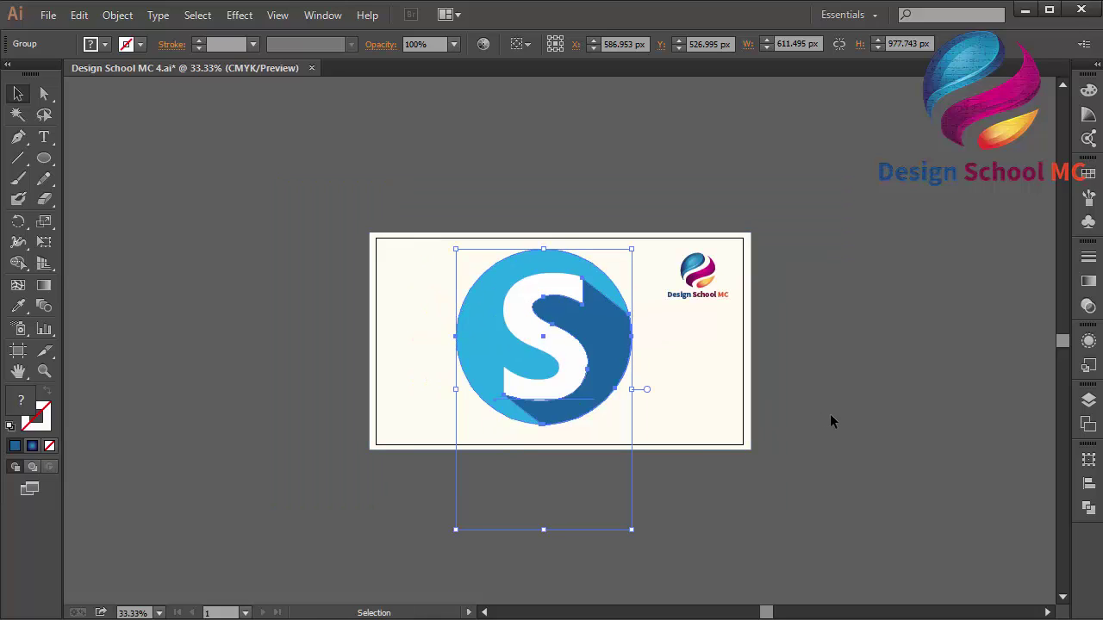
{"action": "key", "text": "Down"}
{"action": "key", "text": "Down"}
{"action": "key", "text": "Down"}
{"action": "key", "text": "Down"}
{"action": "key", "text": "Down"}
{"action": "key", "text": "Down"}
{"action": "key", "text": "Down"}
{"action": "key", "text": "Down"}
{"action": "key", "text": "Down"}
{"action": "key", "text": "Down"}
{"action": "key", "text": "Down"}
{"action": "key", "text": "Right"}
{"action": "key", "text": "Right"}
{"action": "key", "text": "Right"}
{"action": "key", "text": "Right"}
{"action": "key", "text": "Right"}
{"action": "key", "text": "Right"}
{"action": "key", "text": "Right"}
{"action": "key", "text": "Right"}
{"action": "key", "text": "Right"}
{"action": "key", "text": "Right"}
{"action": "key", "text": "Right"}
{"action": "key", "text": "Right"}
{"action": "key", "text": "Right"}
{"action": "key", "text": "Right"}
{"action": "key", "text": "Right"}
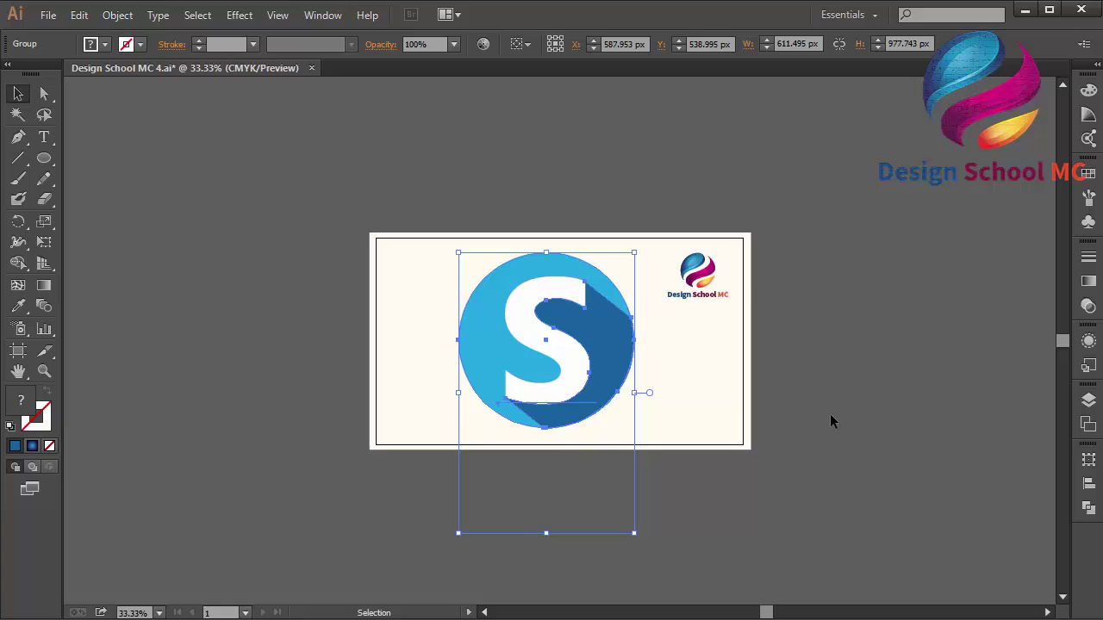
- Nudge the logo down and right again and send the dark shadow behind the S
{"action": "left_click", "coordinate": [831, 415]}
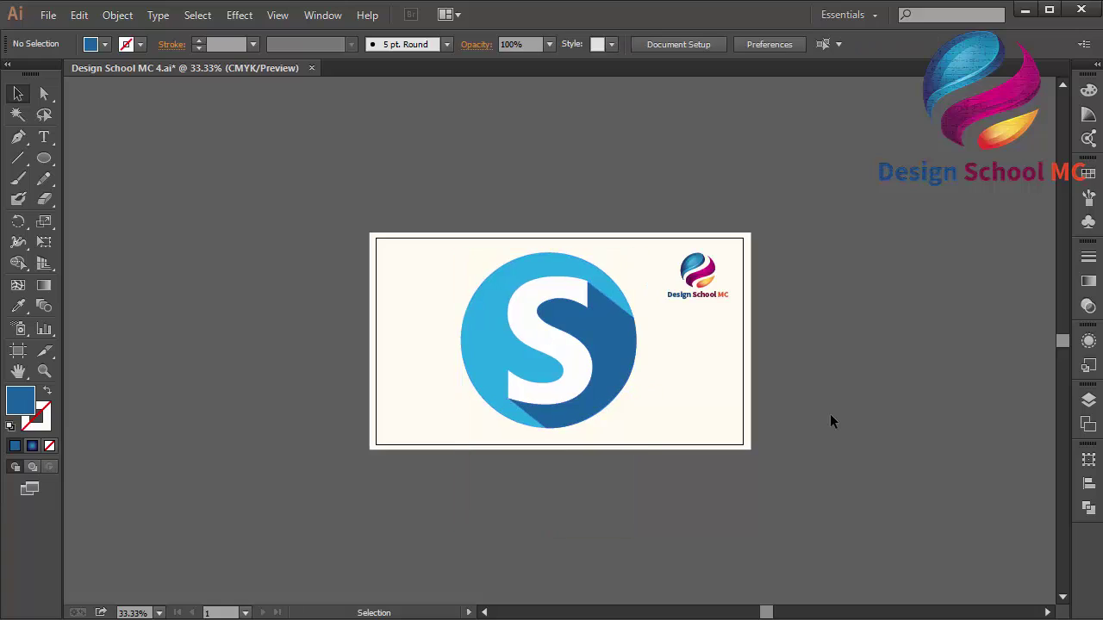
{"action": "left_click", "coordinate": [535, 338]}
{"action": "key", "text": "Down"}
{"action": "key", "text": "Down"}
{"action": "key", "text": "Down"}
{"action": "key", "text": "Down"}
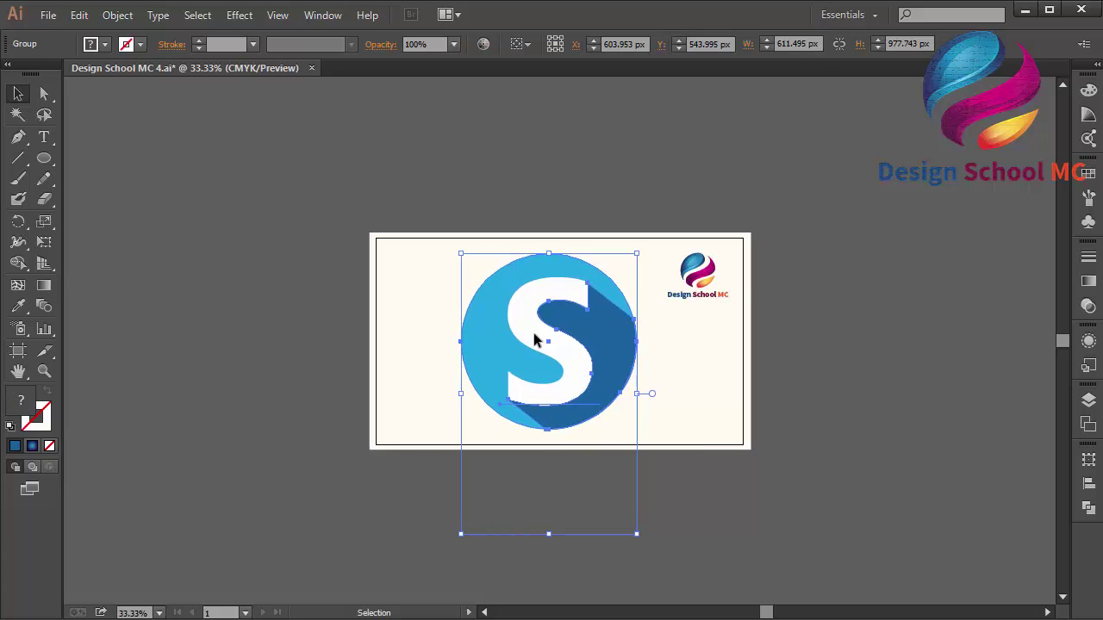
{"action": "key", "text": "Right"}
{"action": "key", "text": "Right"}
{"action": "key", "text": "Right"}
{"action": "key", "text": "Right"}
{"action": "key", "text": "Right"}
{"action": "key", "text": "Right"}
{"action": "key", "text": "Right"}
{"action": "key", "text": "ctrl+bracketleft"}
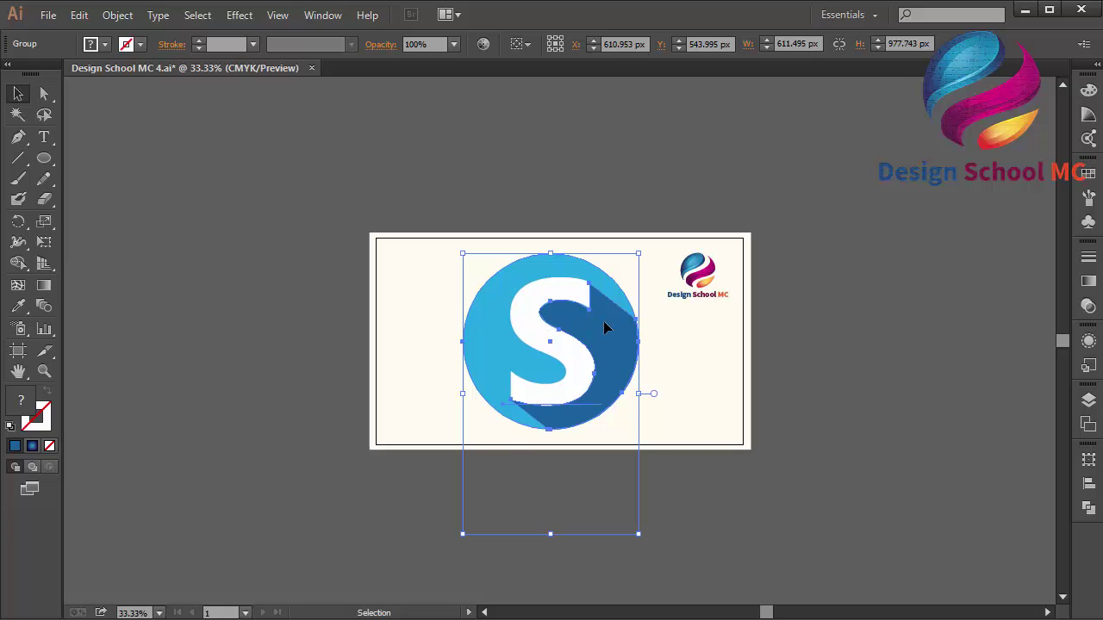
{"action": "left_click", "coordinate": [817, 345]}
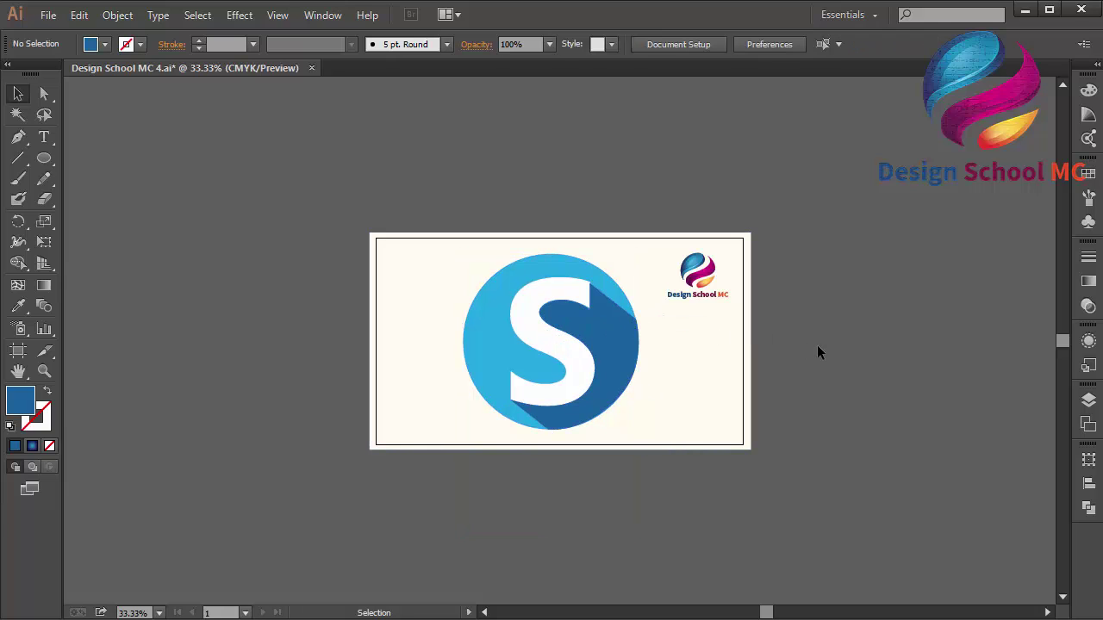
- Recolour the cream background rectangle to pale blue-white F0F9FF
{"action": "left_click", "coordinate": [715, 381]}
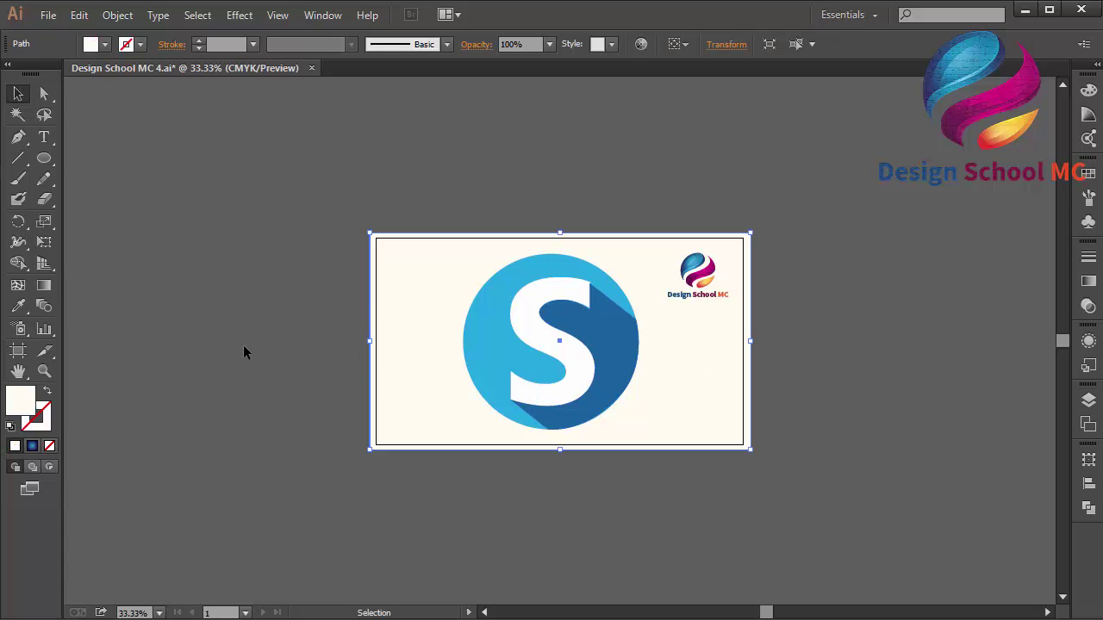
{"action": "double_click", "coordinate": [26, 402]}
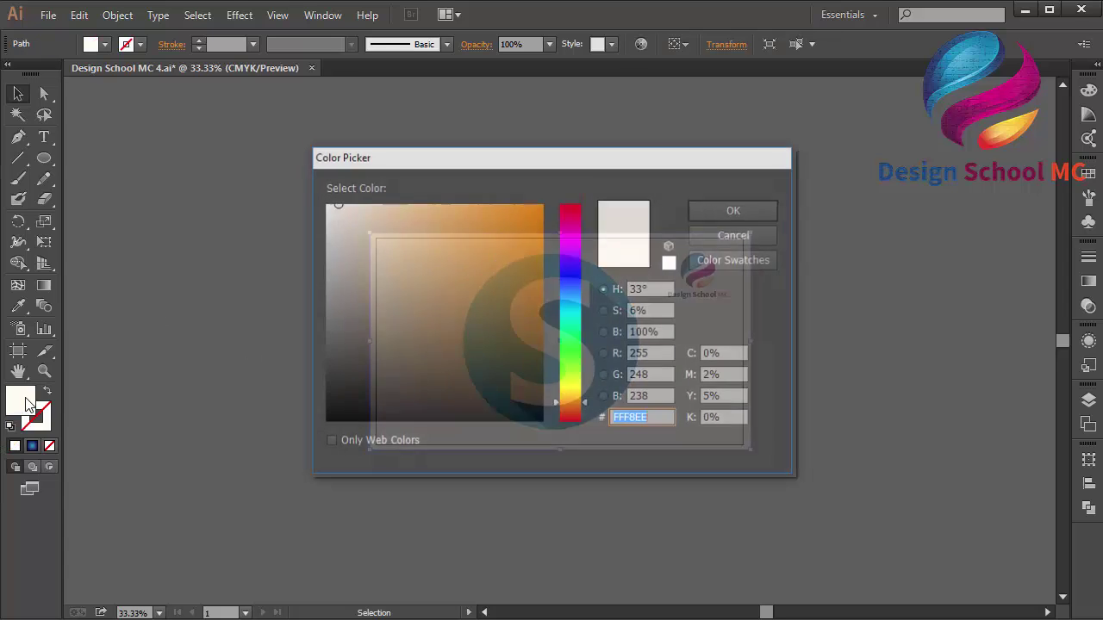
{"action": "left_click_drag", "start_coordinate": [563, 293], "coordinate": [567, 297]}
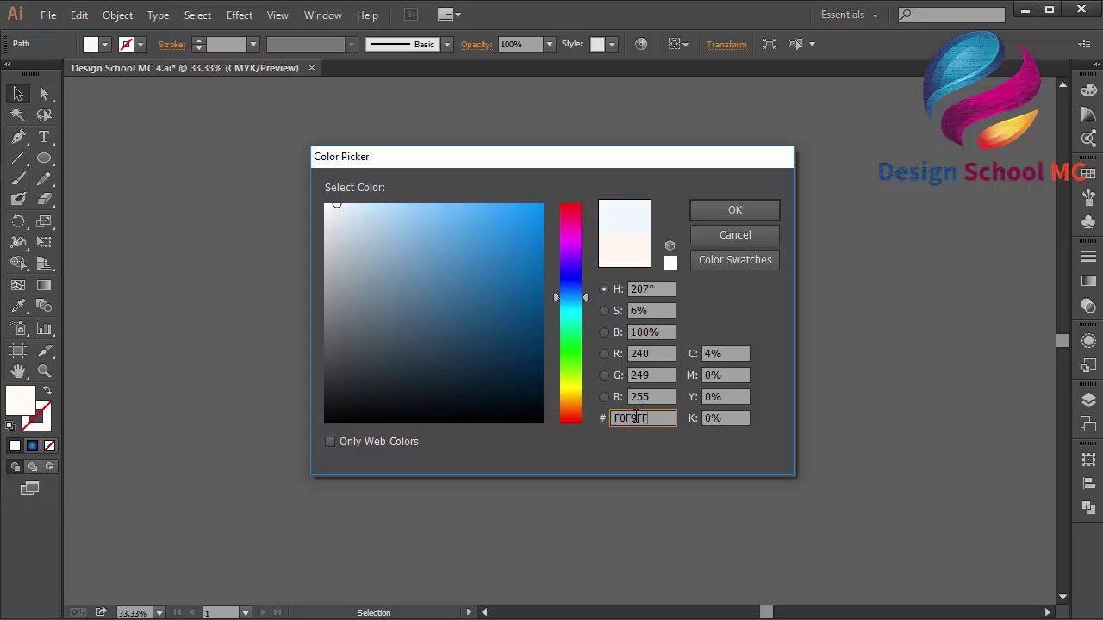
{"action": "left_click", "coordinate": [714, 212]}
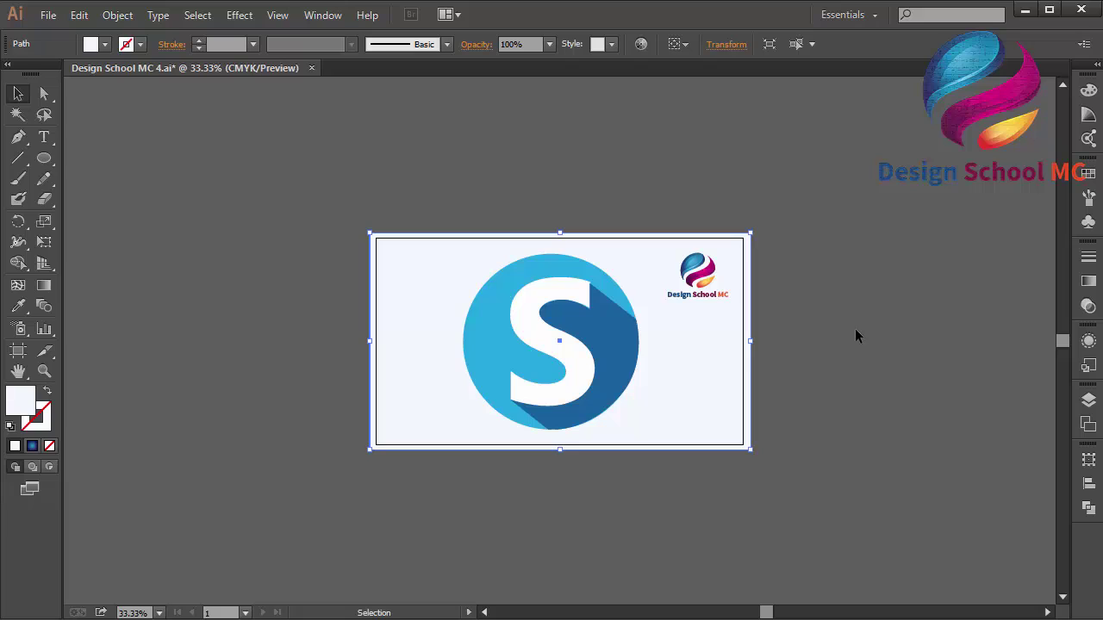
{"action": "left_click", "coordinate": [856, 330]}
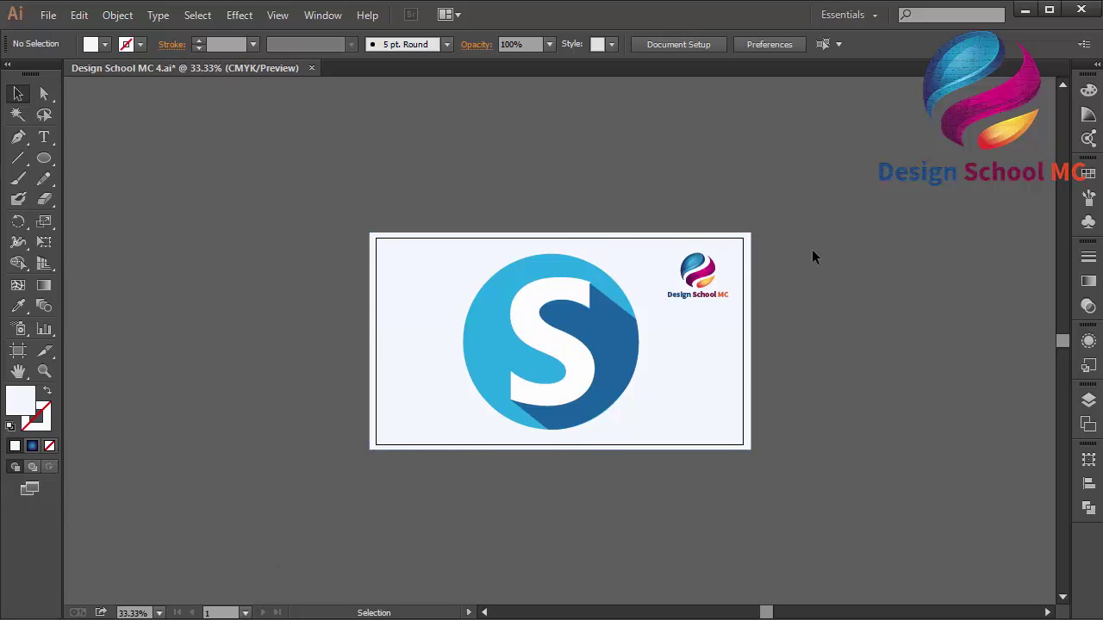
{"action": "key", "text": "ctrl+plus"}
{"action": "key", "text": "ctrl+plus"}
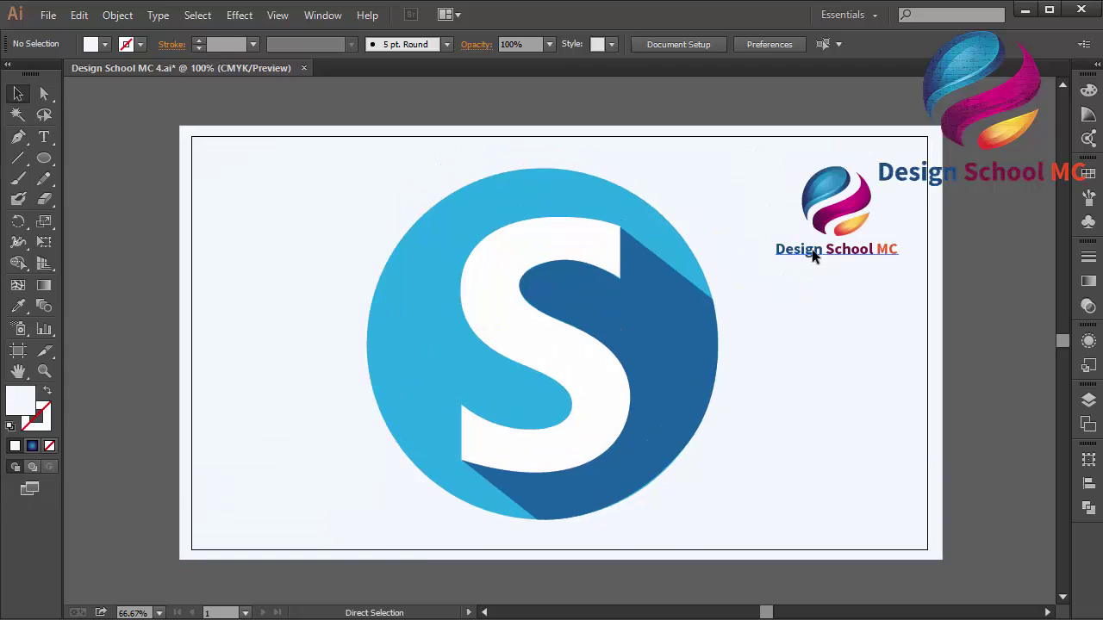
{"action": "key", "text": "ctrl+minus"}
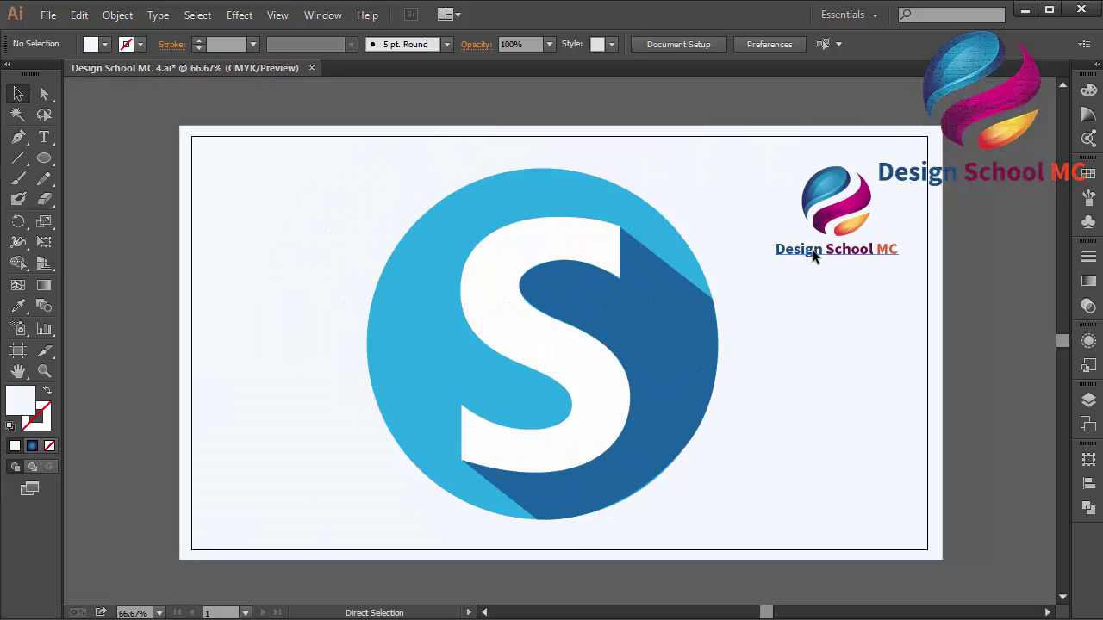